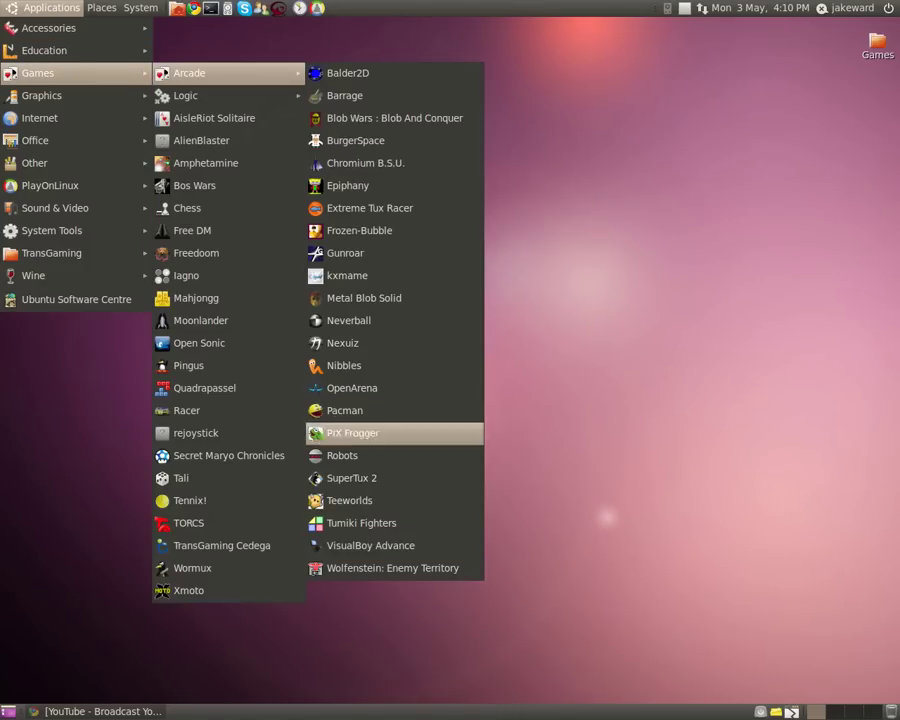
- Launch OpenArena from the Arcade games list
left_click(352, 388)
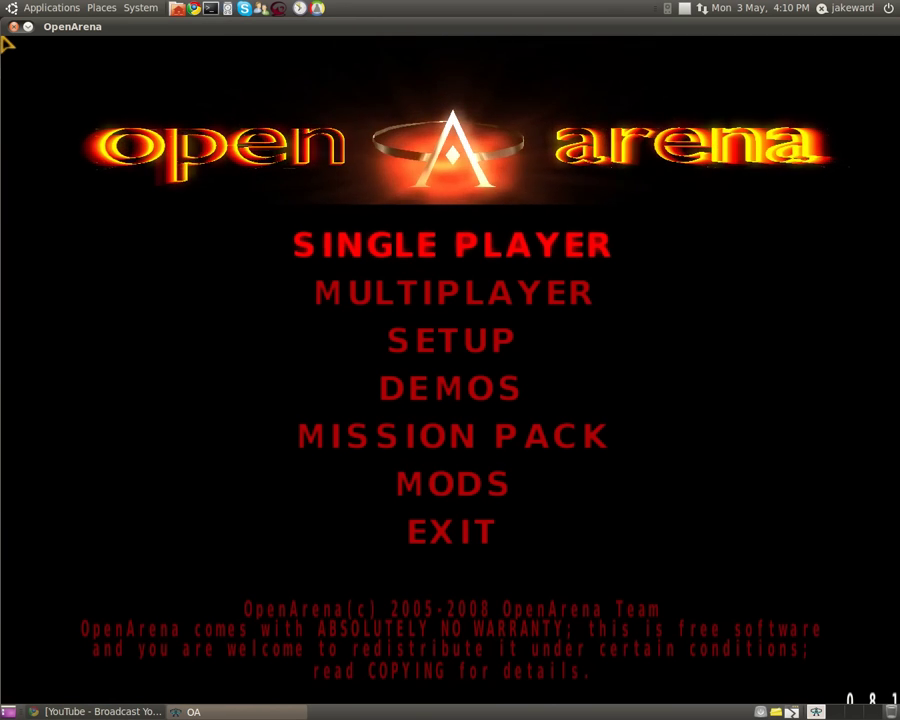
- Leave the server browser, then start a Single Player fight on OA_RPG3DM2 at a chosen difficulty
left_click(458, 293)
key("Escape")
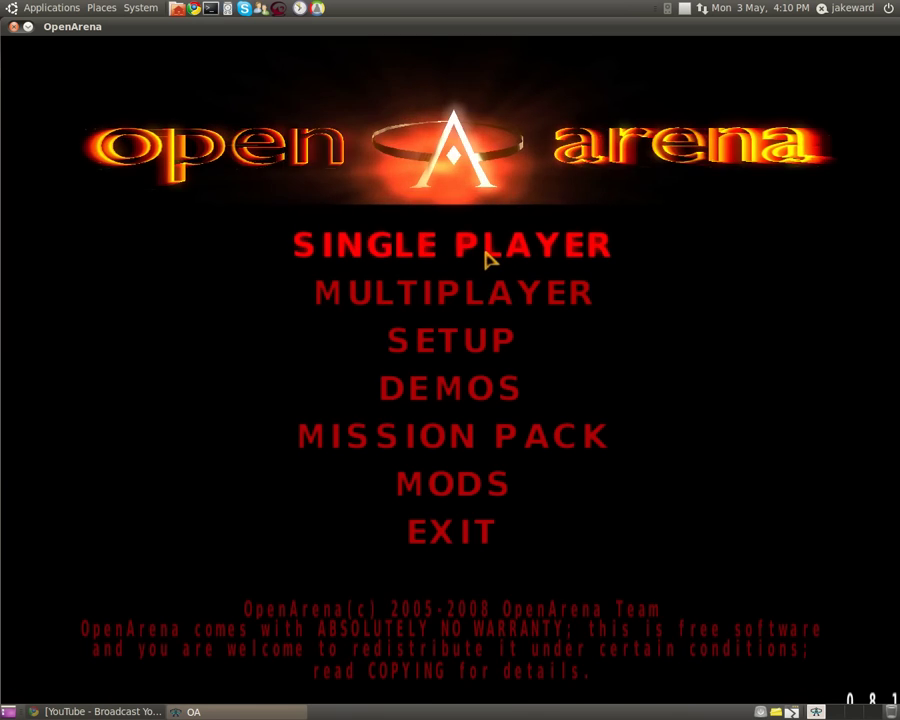
left_click(489, 258)
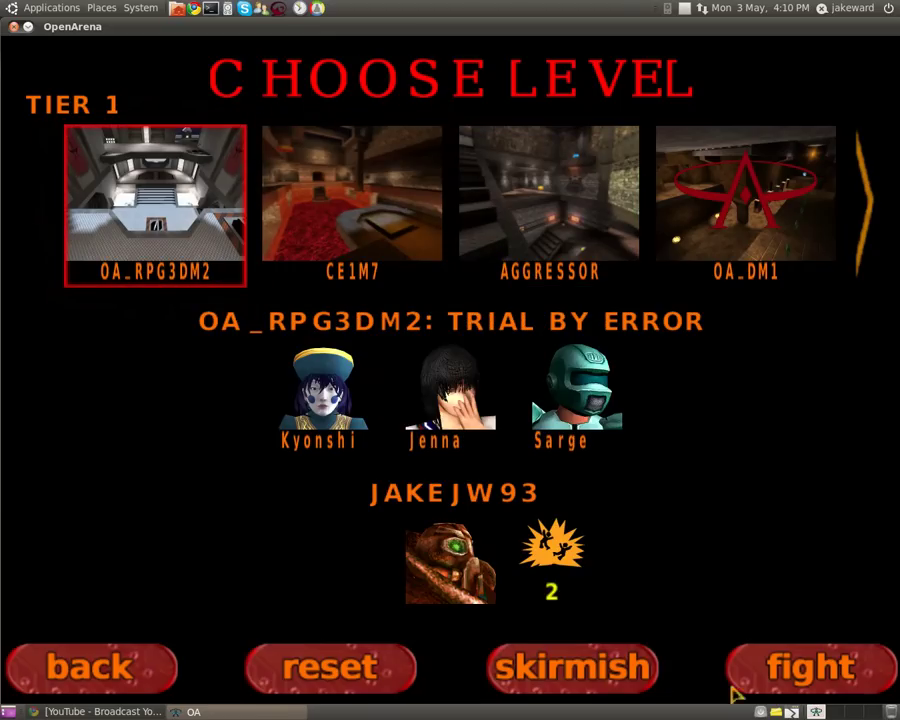
left_click(820, 668)
left_click(810, 665)
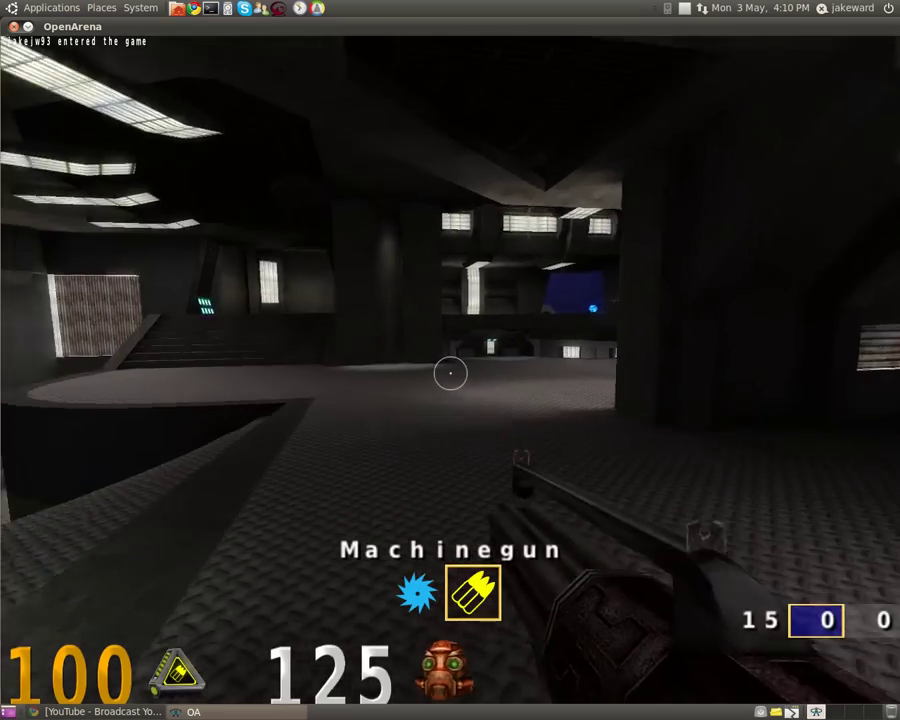
- Move through the arena firing the lightning gun at Jenna, then drop to the floor
key("w")
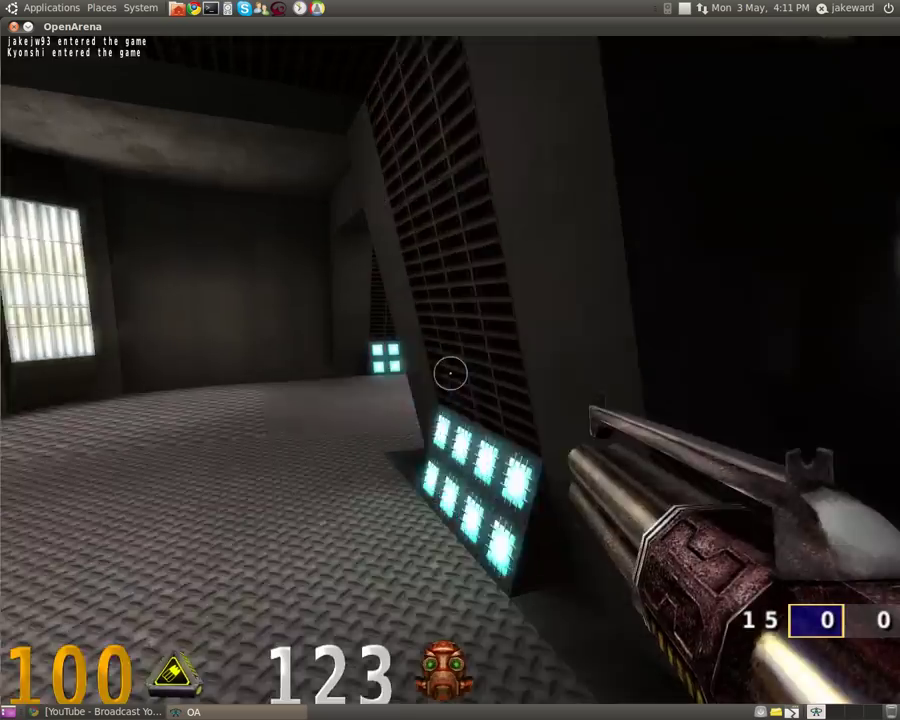
key("w")
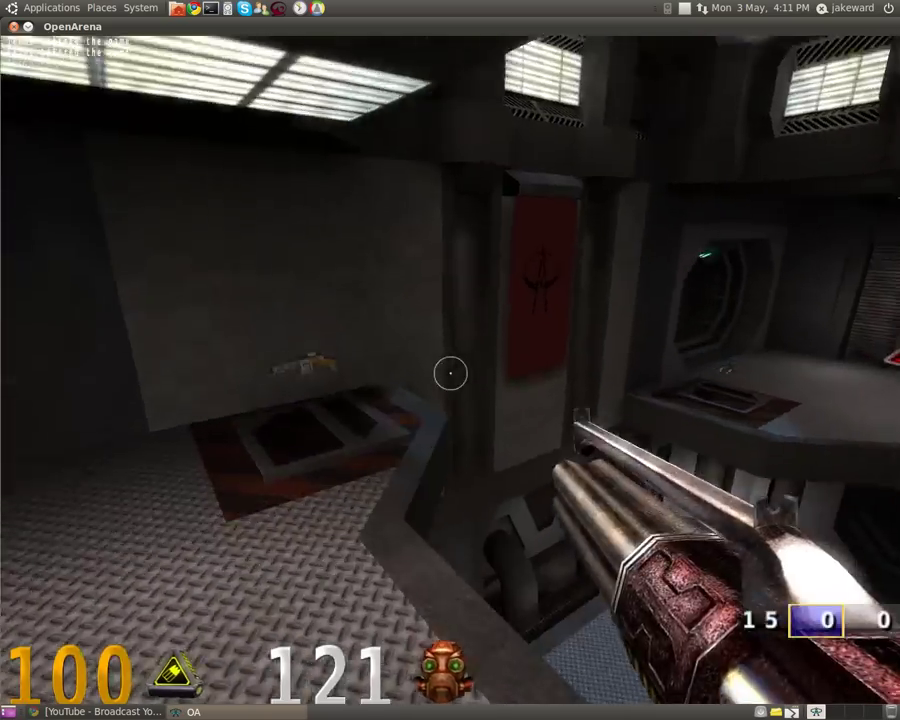
key("4")
key("w")
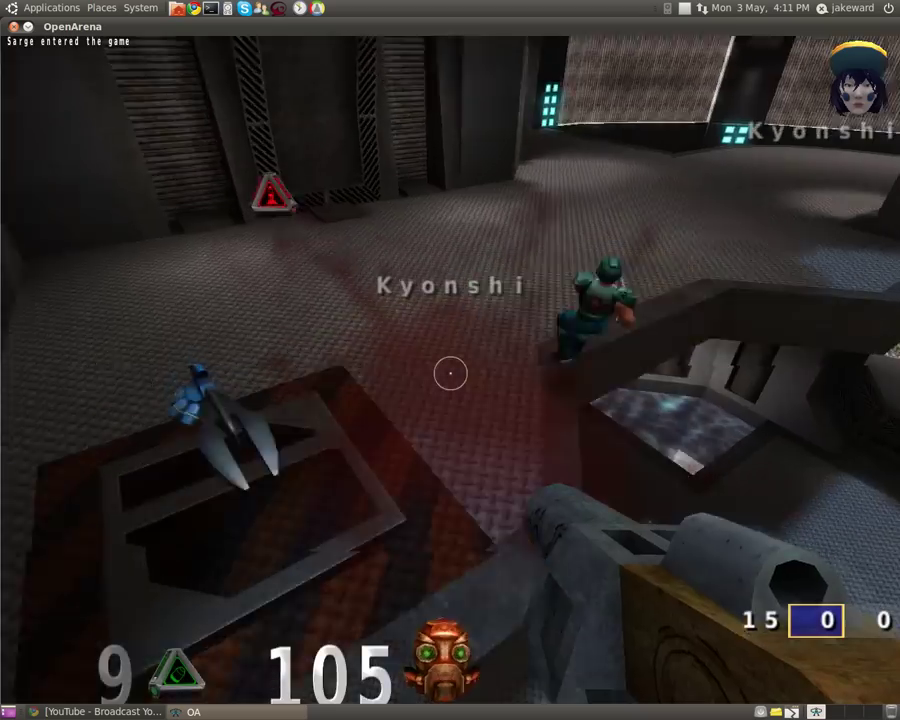
key("6")
left_click(450, 373)
left_click_drag(450, 373, 450, 373)
key("w")
key("w")
left_click(450, 373)
- Switch to the rocket launcher and fire rockets at Kyonshi near the tunnel
key("5")
key("w")
left_click(450, 373)
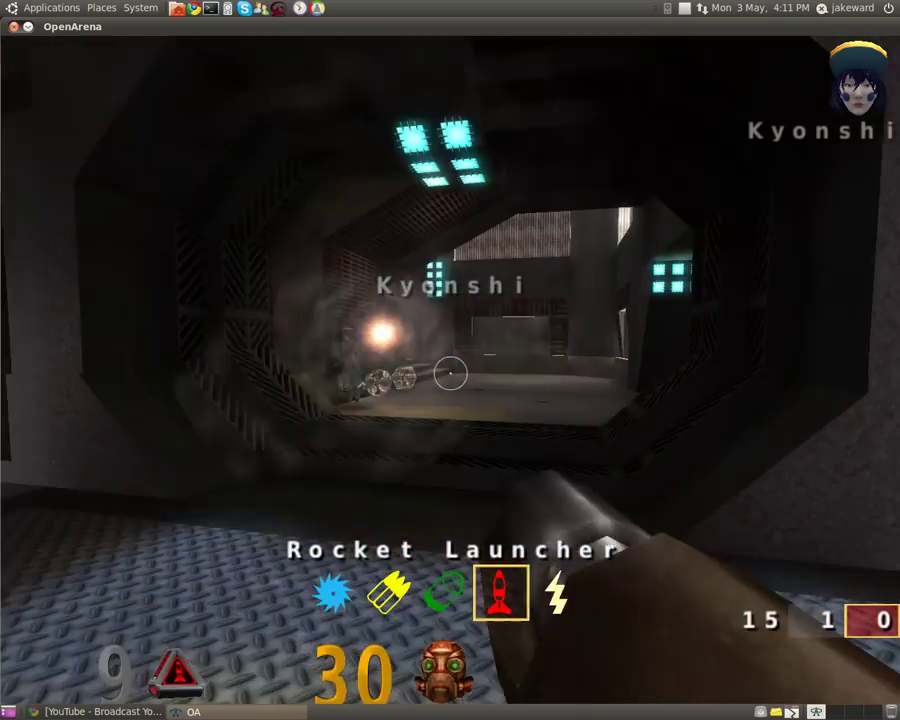
left_click(450, 373)
key("w")
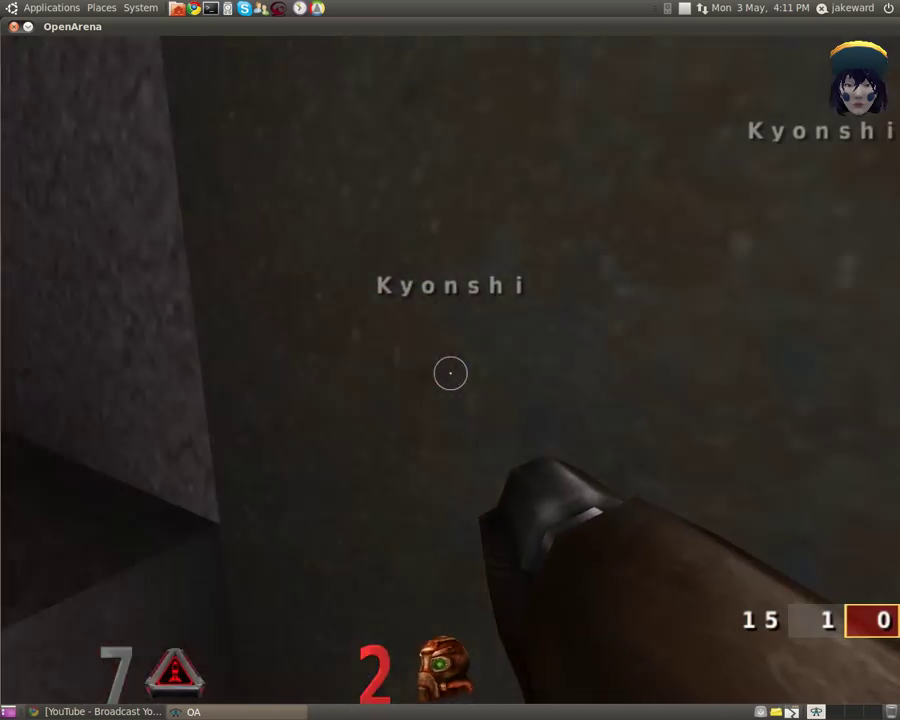
- Collect the red armor, rocket ammo and green health while heading toward Jenna
key("w")
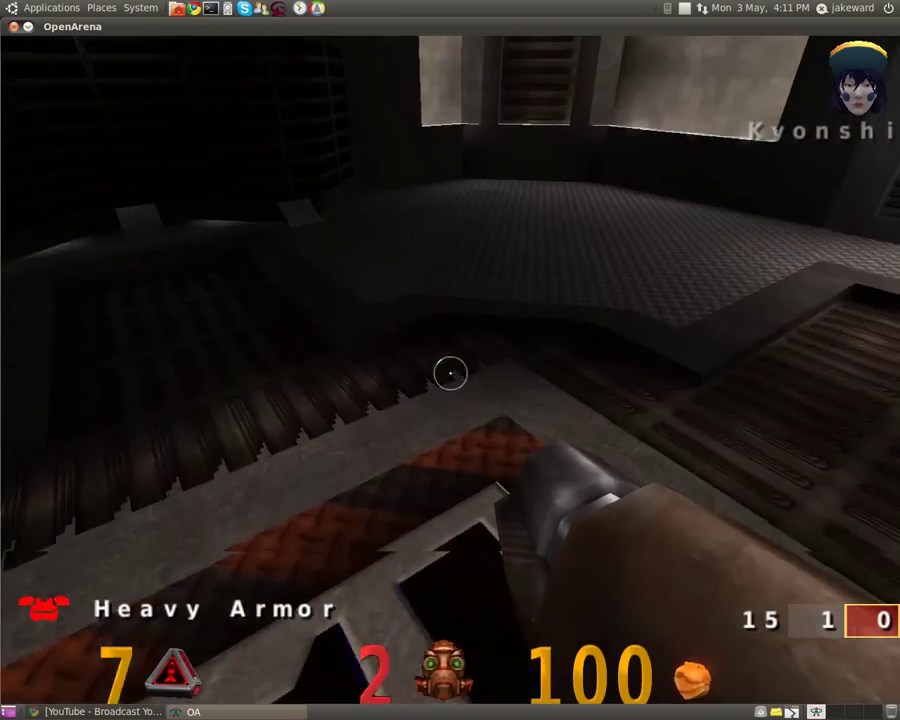
key("w")
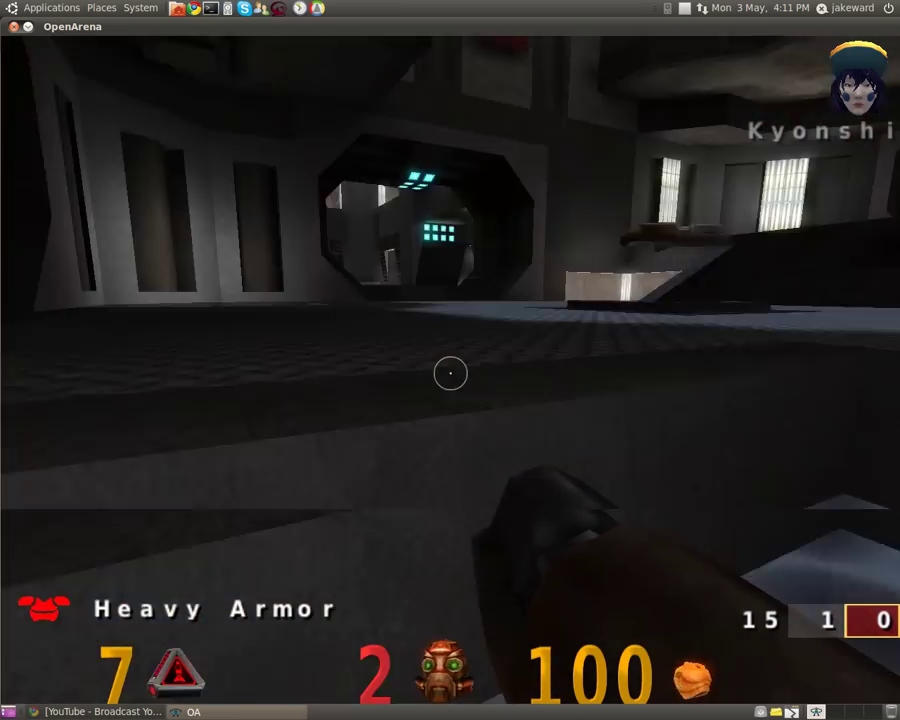
key("w")
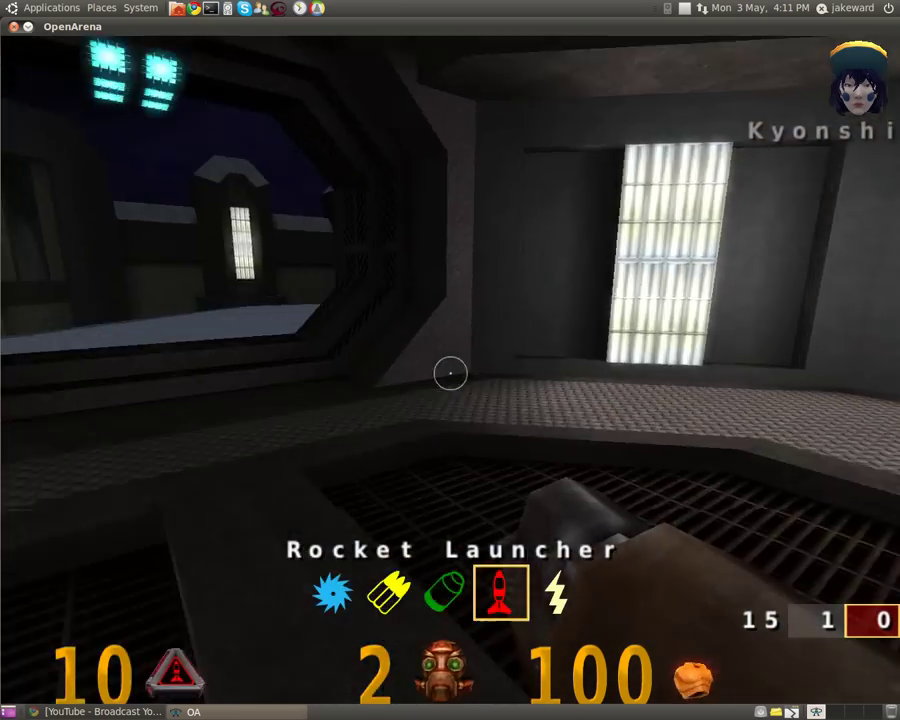
key("w")
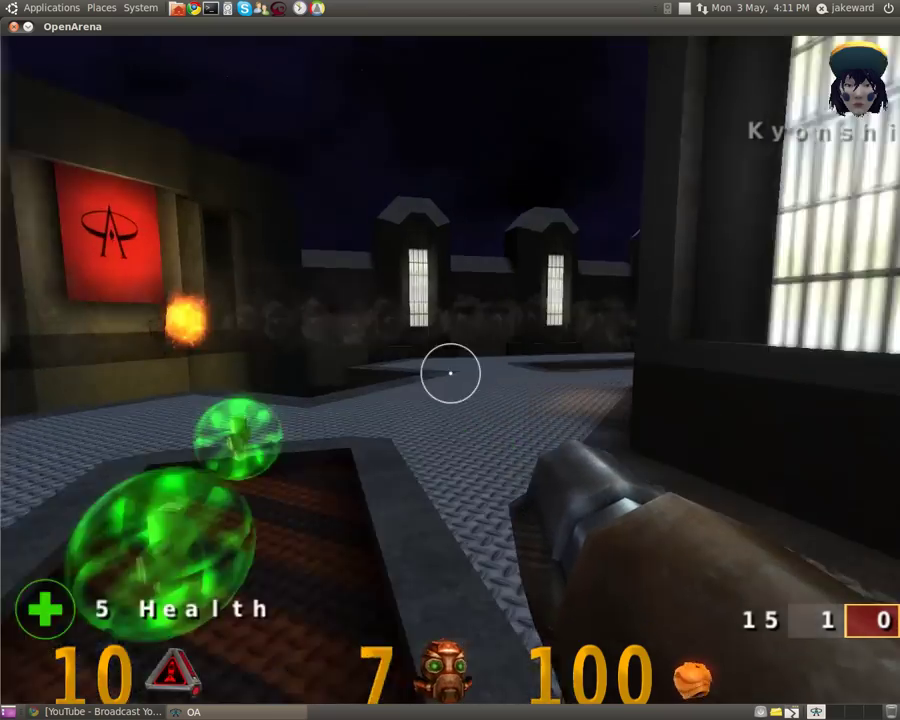
key("w")
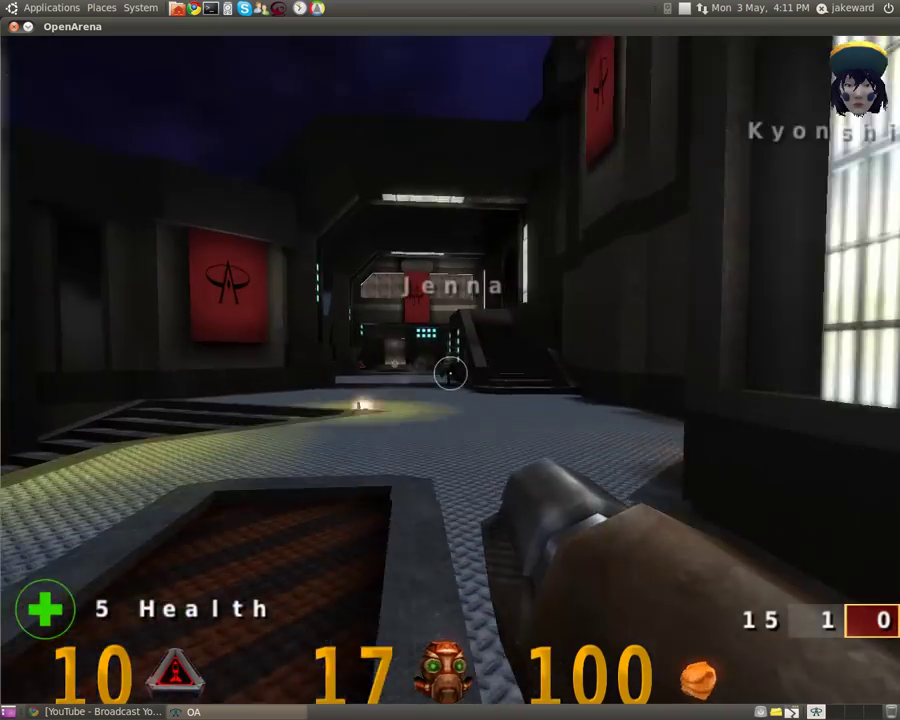
- Frag Sarge and Jenna with rockets, then switch to the shotgun
left_click(450, 373)
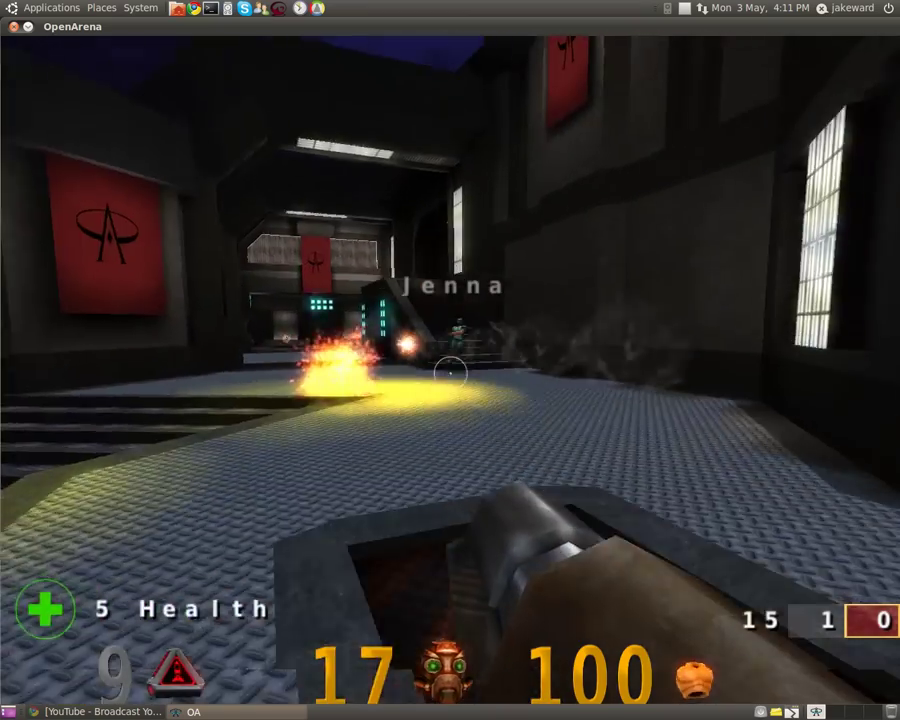
key("w")
left_click(450, 373)
left_click(450, 373)
key("w")
key("w")
left_click(450, 373)
key("3")
- Head upstairs, switching weapons, and fire the lightning gun at Sarge
key("w")
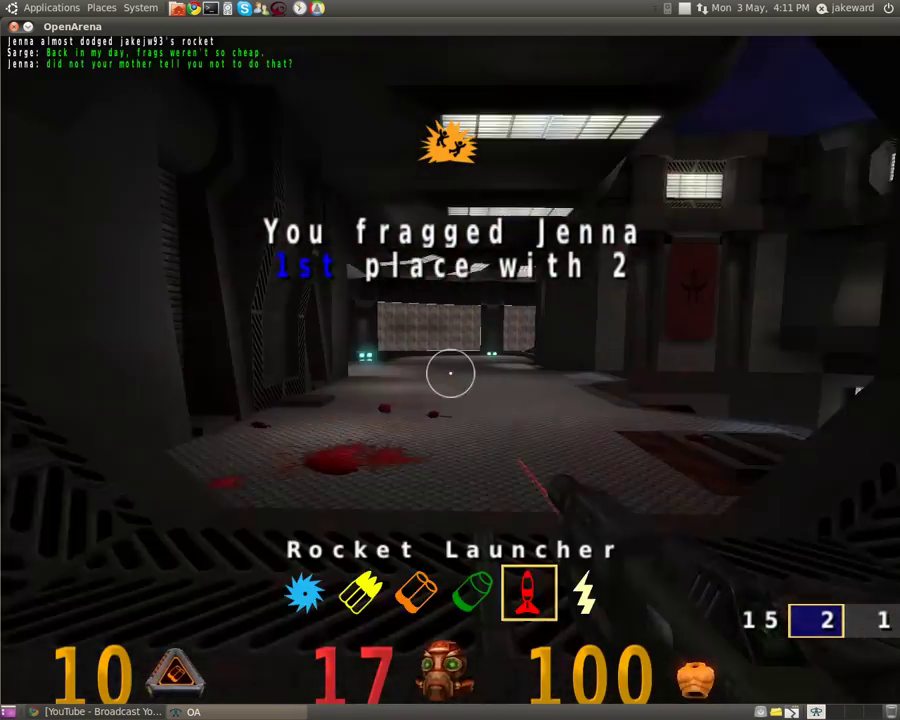
key("w")
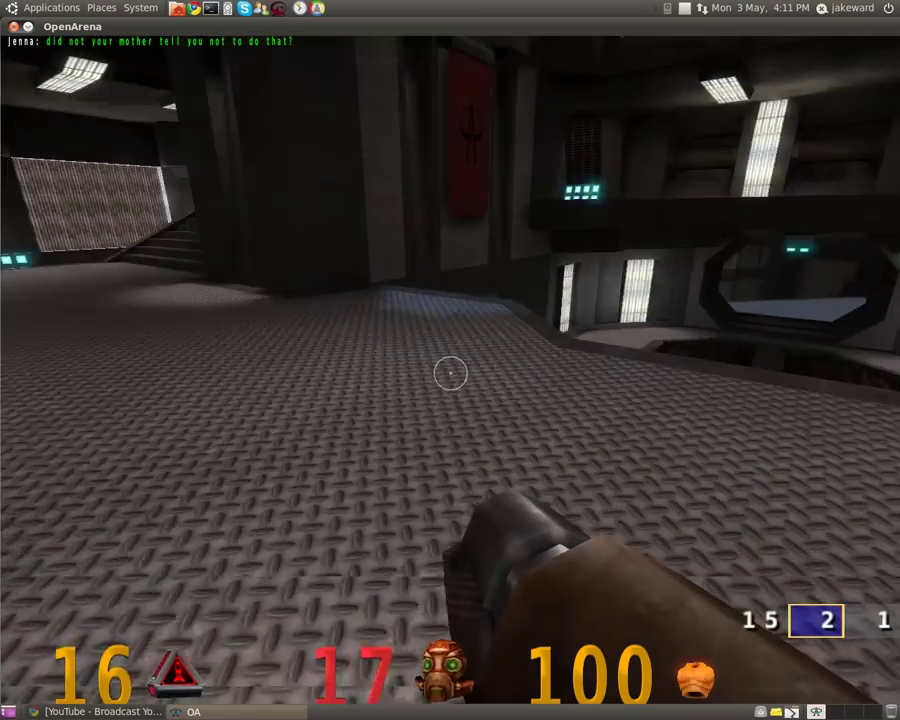
key("w")
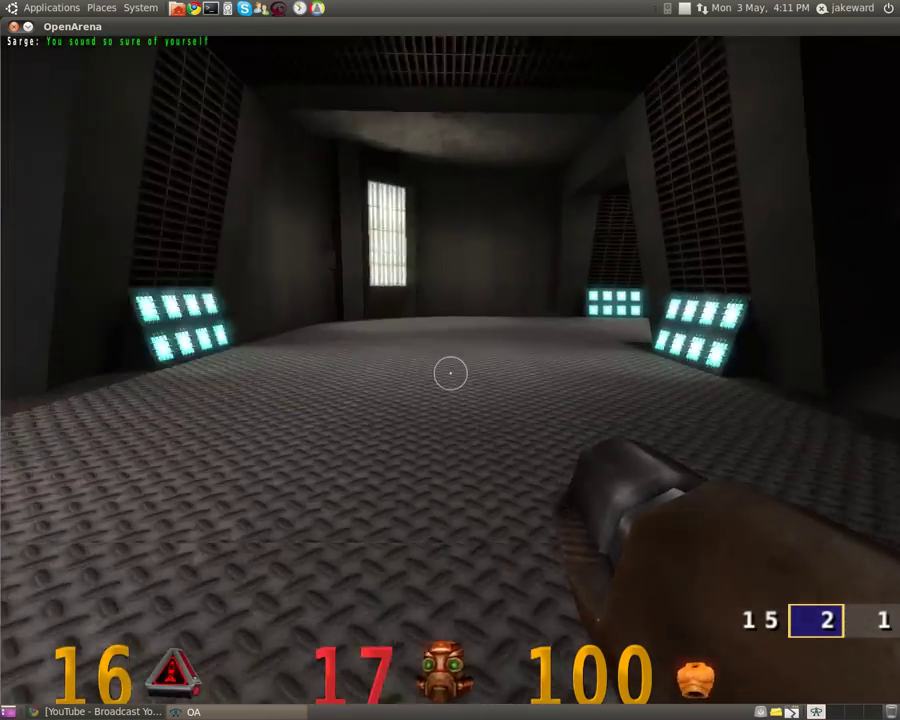
key("w")
key("w")
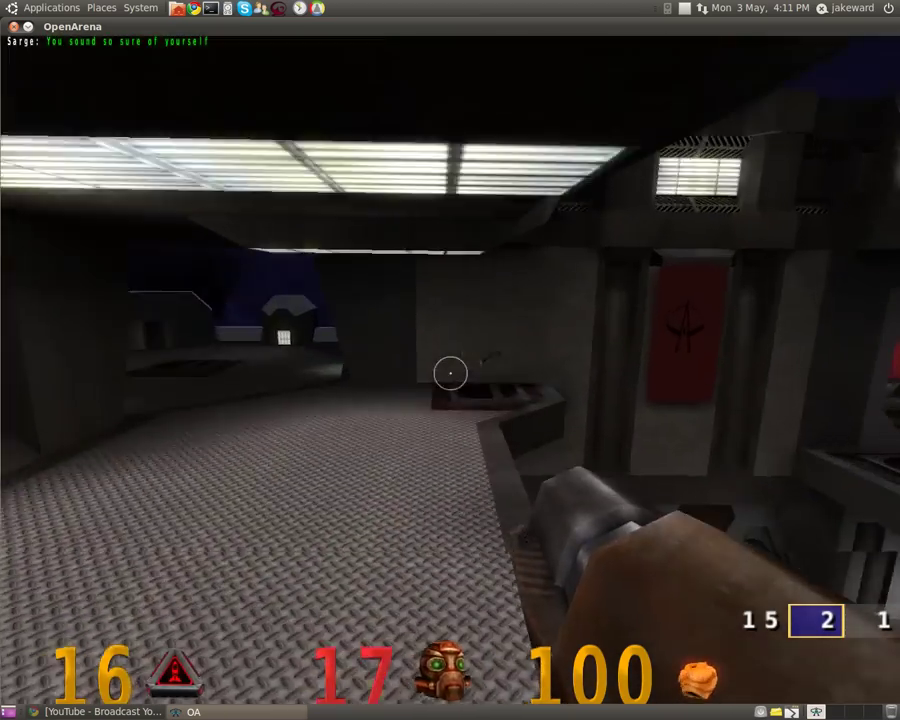
key("w")
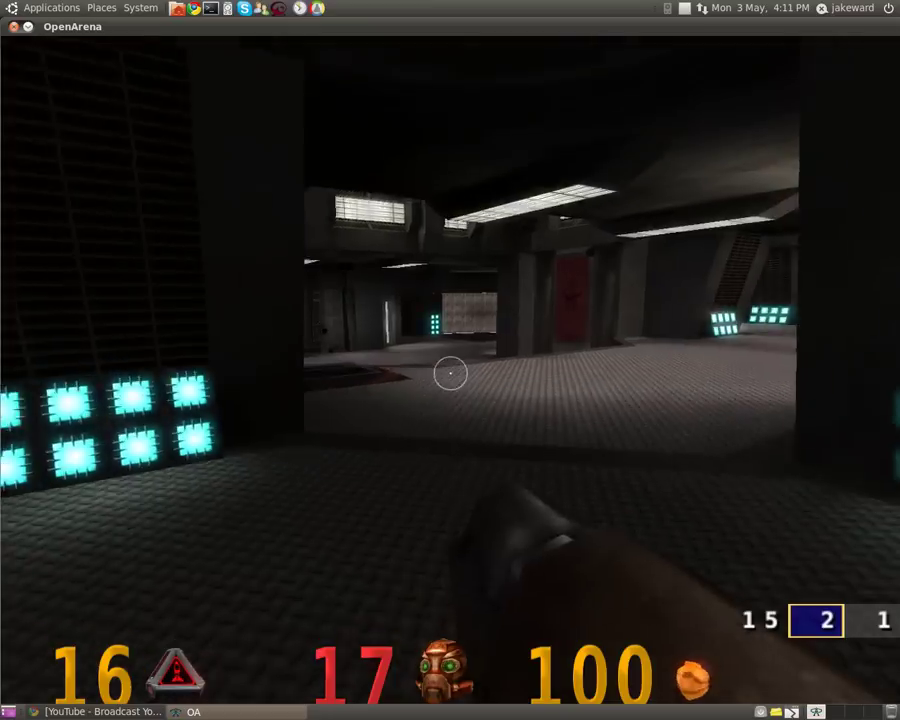
key("4")
key("w")
key("6")
left_click(450, 374)
key("w")
left_click_drag(450, 374, 450, 374)
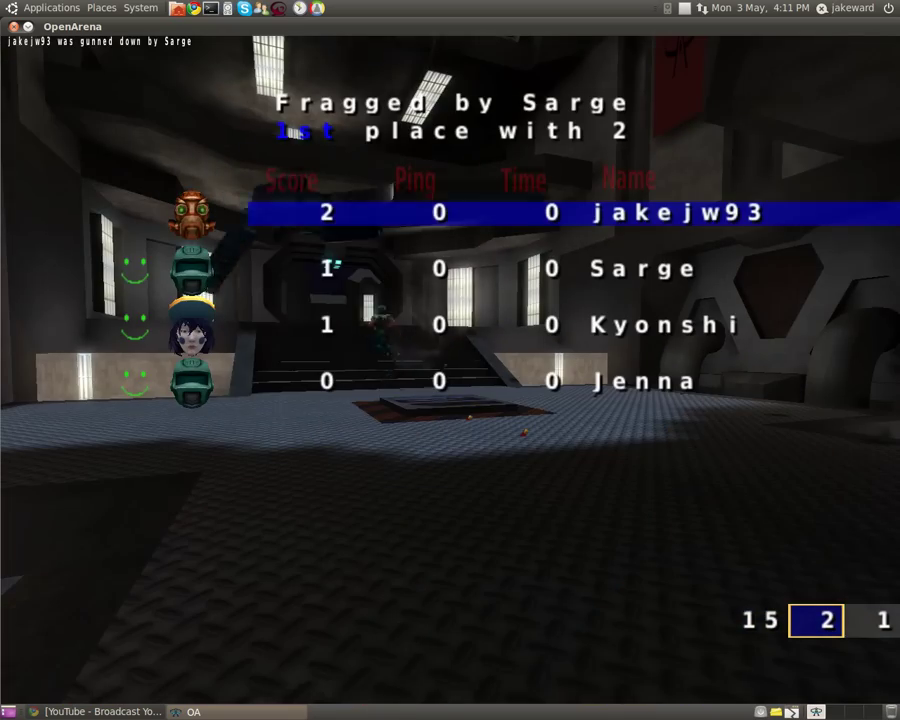
- After respawning, frag Sarge with the shotgun
left_click(450, 374)
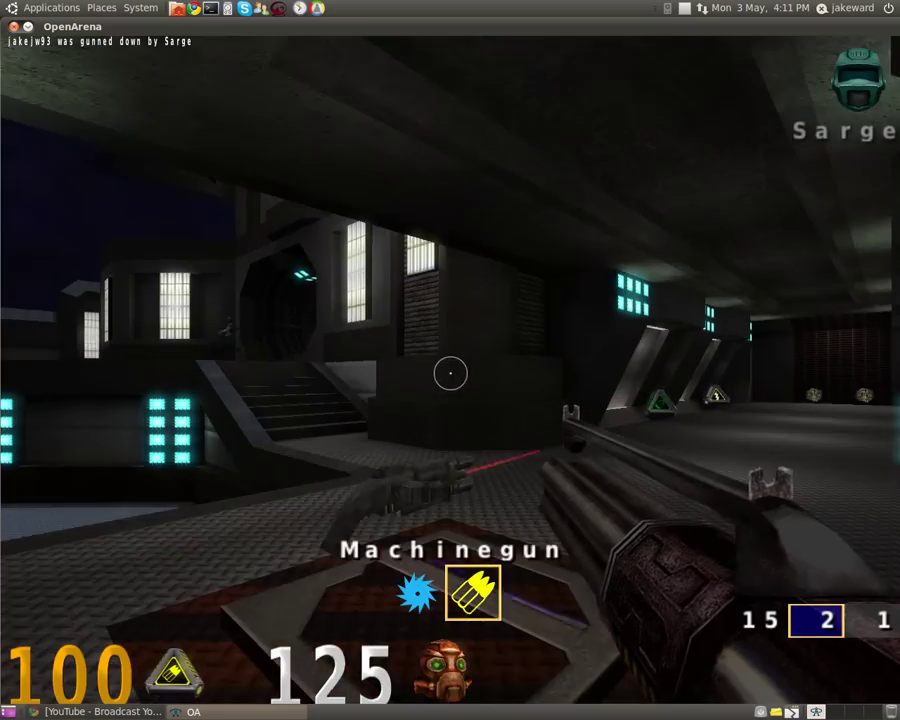
key("3")
left_click(450, 374)
key("w")
left_click(450, 374)
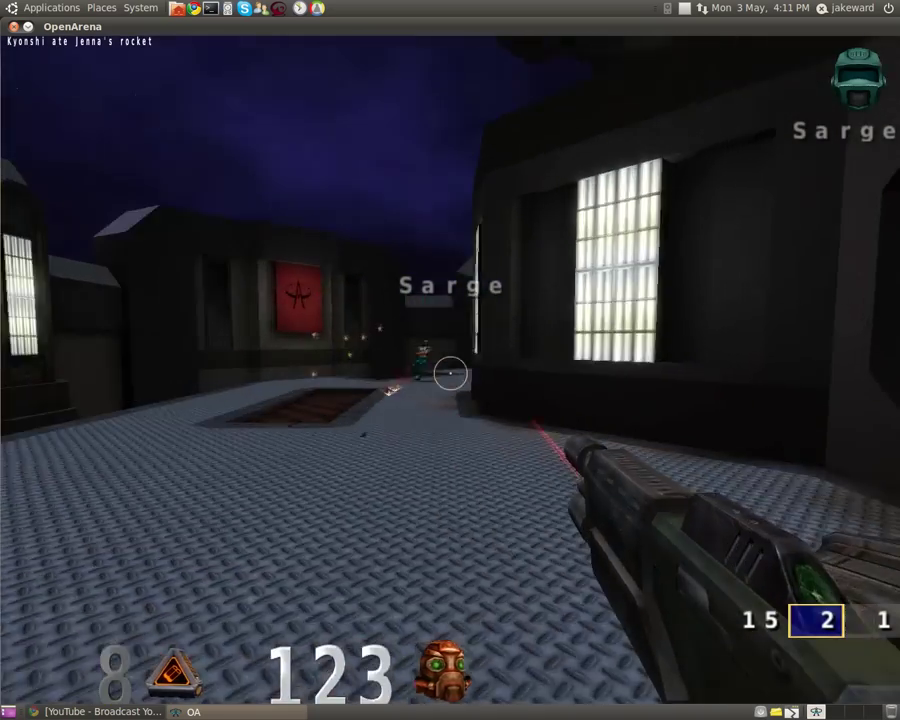
left_click(450, 374)
- Grab the corridor's shotgun ammo and armor, then run upstairs firing at Jenna
key("w")
key("w")
key("w")
key("w")
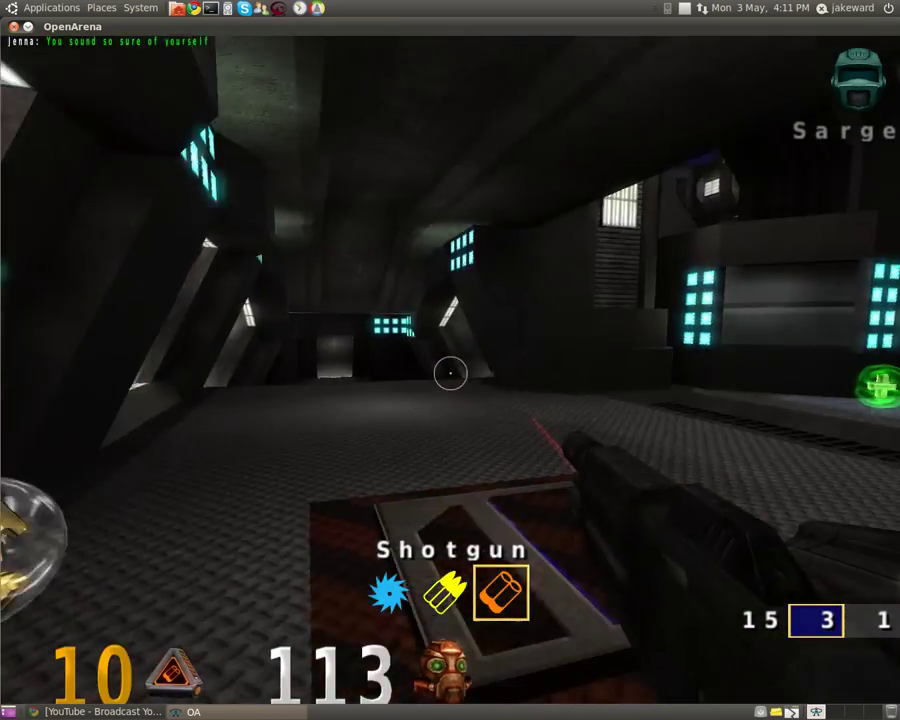
key("w")
key("w")
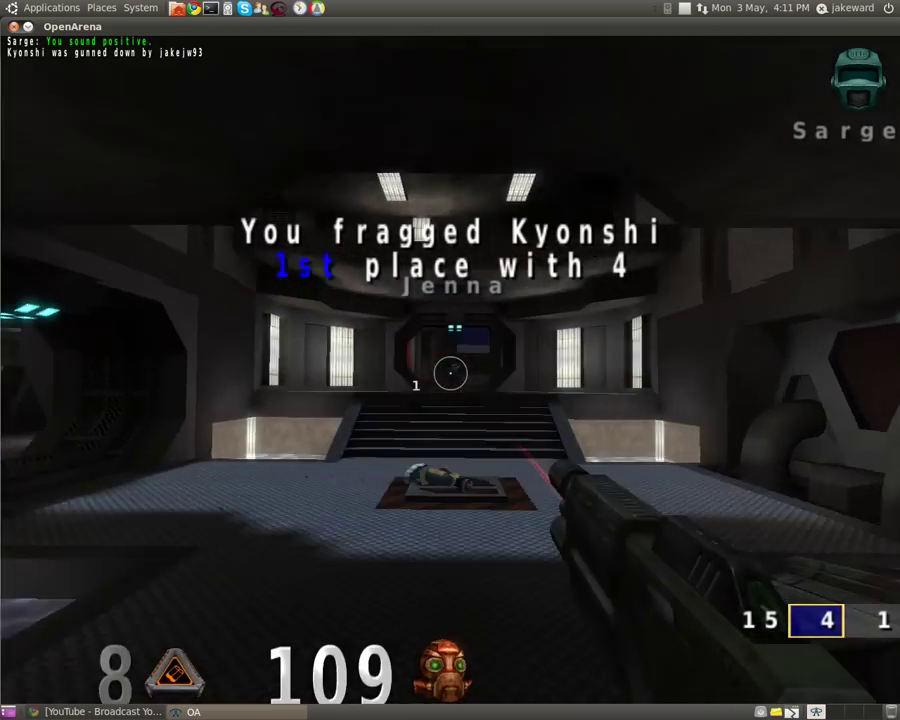
key("w")
left_click(450, 374)
key("w")
left_click(450, 374)
- Chase Jenna across the courtyard, frag her, and pick up the rocket launcher
key("w")
key("w")
left_click(450, 374)
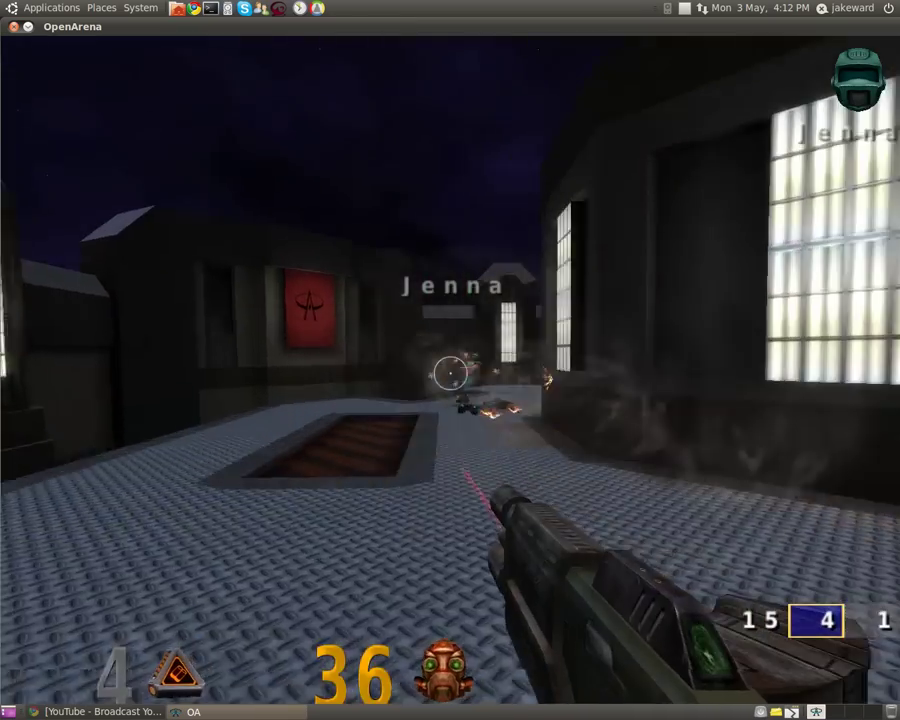
key("w")
left_click(450, 374)
left_click(450, 374)
key("w")
key("w")
key("w")
key("w")
- Fire a rocket at Kyonshi, respawn, and frag him with the machinegun
left_click(450, 374)
key("w")
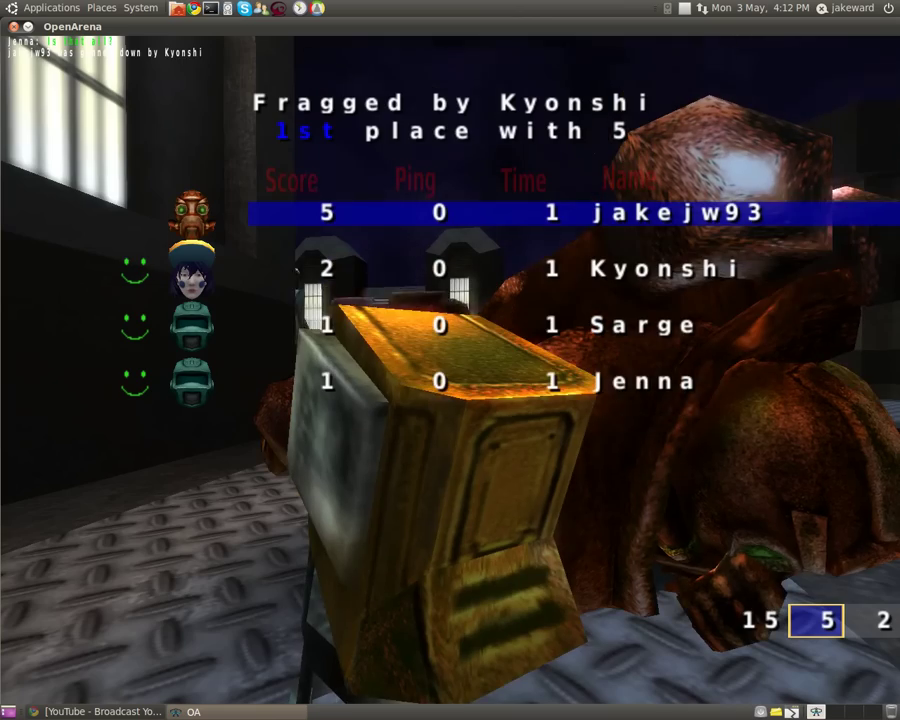
left_click(450, 360)
key("w")
key("w")
left_click(450, 374)
key("w")
key("w")
left_click(450, 374)
key("w")
- Frag Sarge outdoors with the shotgun and grab his dropped lightning gun
key("3")
key("w")
key("w")
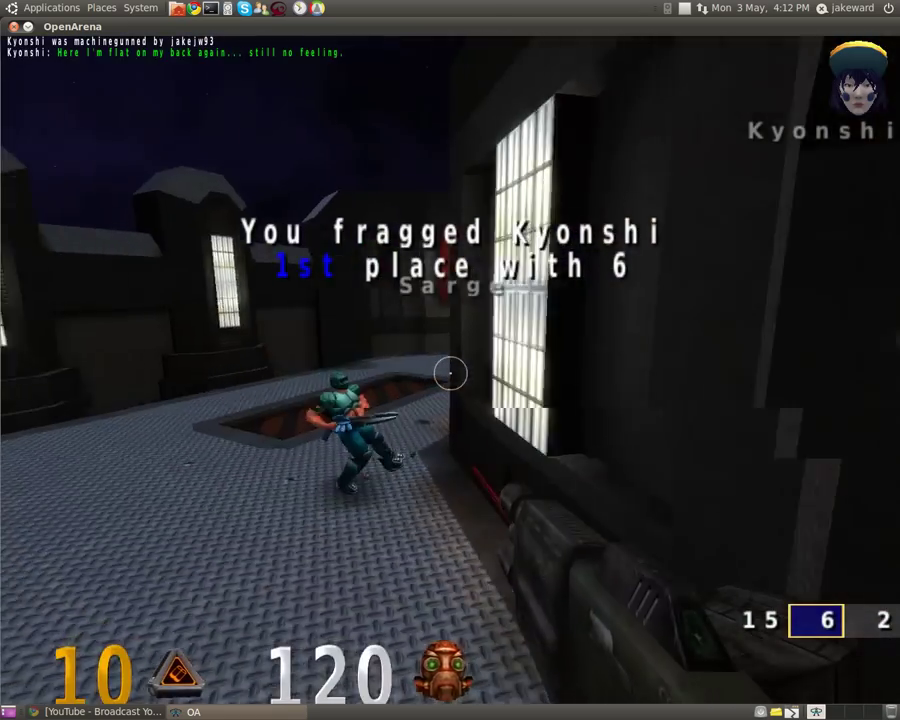
left_click(450, 374)
key("w")
left_click(450, 374)
key("w")
key("w")
left_click(450, 374)
key("w")
key("w")
key("w")
key("w")
key("w")
key("w")
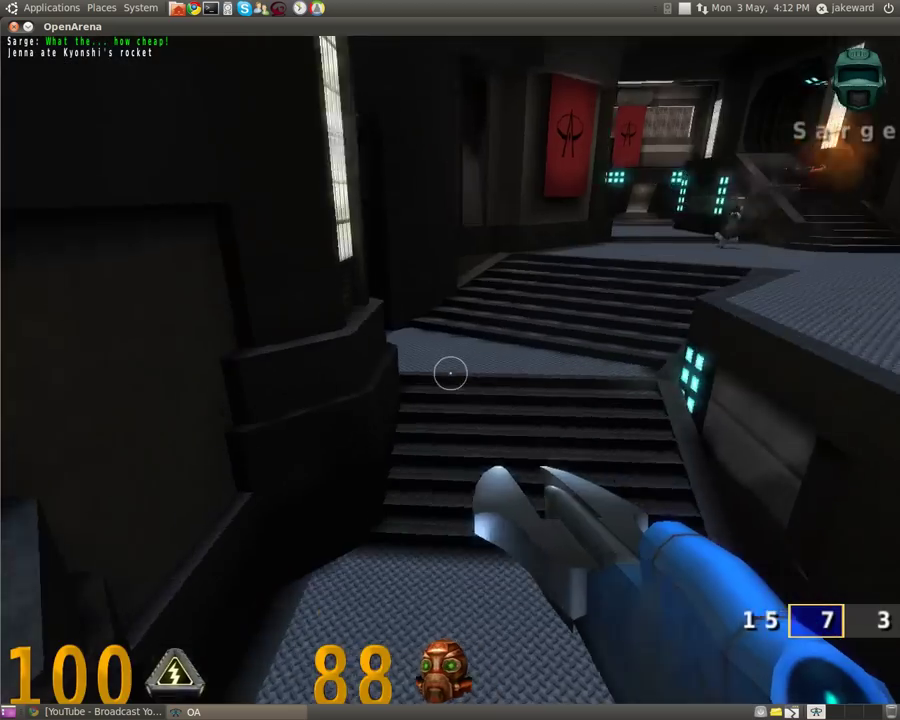
- Climb the stairs and fire the lightning gun at Kyonshi until he is fragged
key("w")
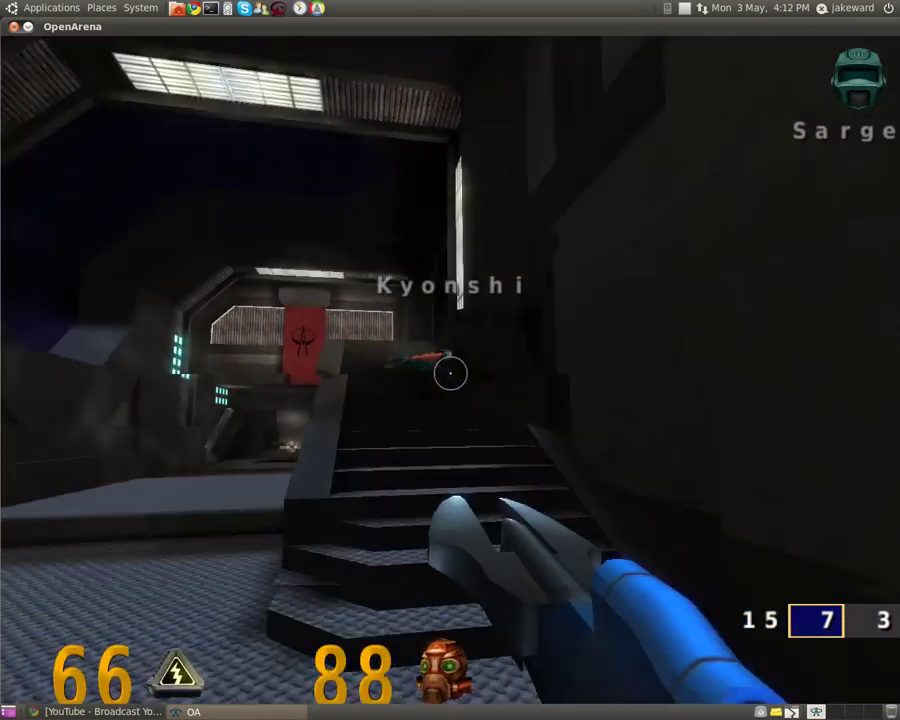
key("w")
key("w")
left_click(450, 374)
left_click(450, 374)
key("w")
left_click(450, 374)
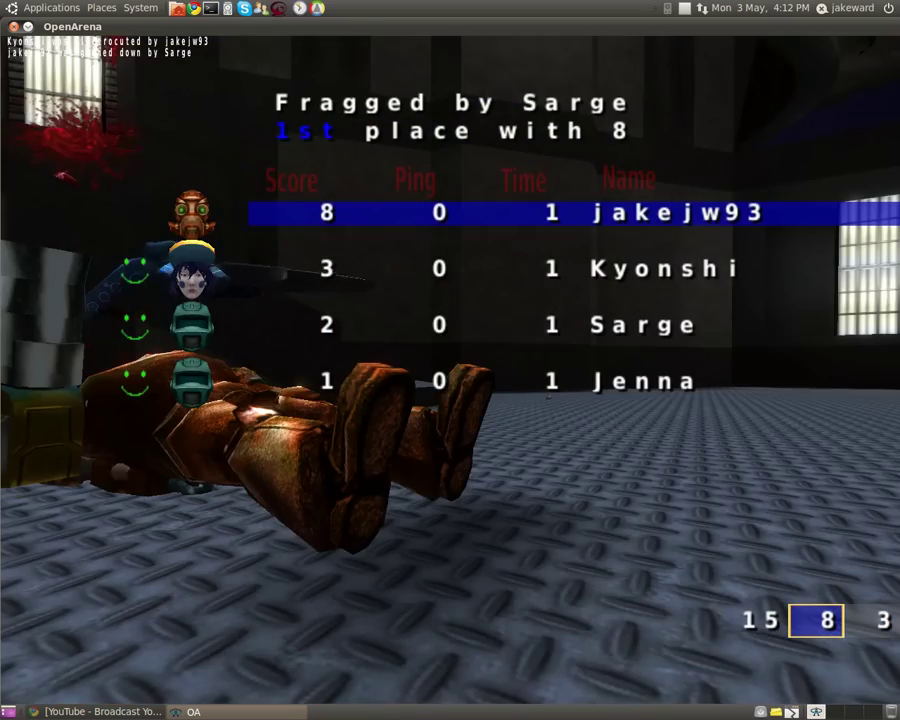
- Respawn, grab armor on the way to the stairs, and frag Sarge with a rocket
left_click(450, 374)
key("3")
key("w")
key("w")
key("w")
key("w")
key("w")
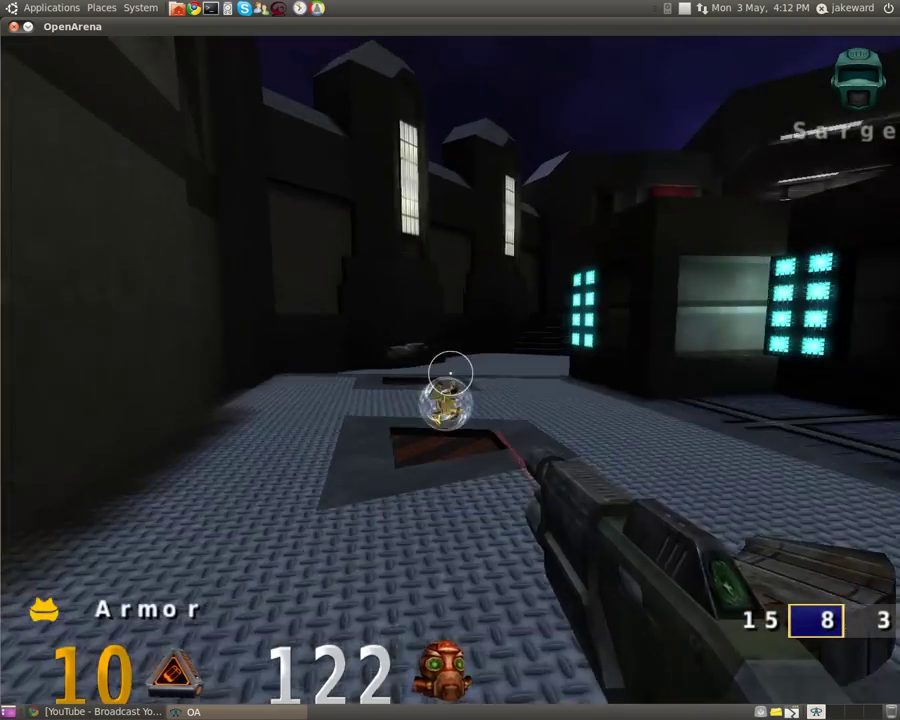
key("w")
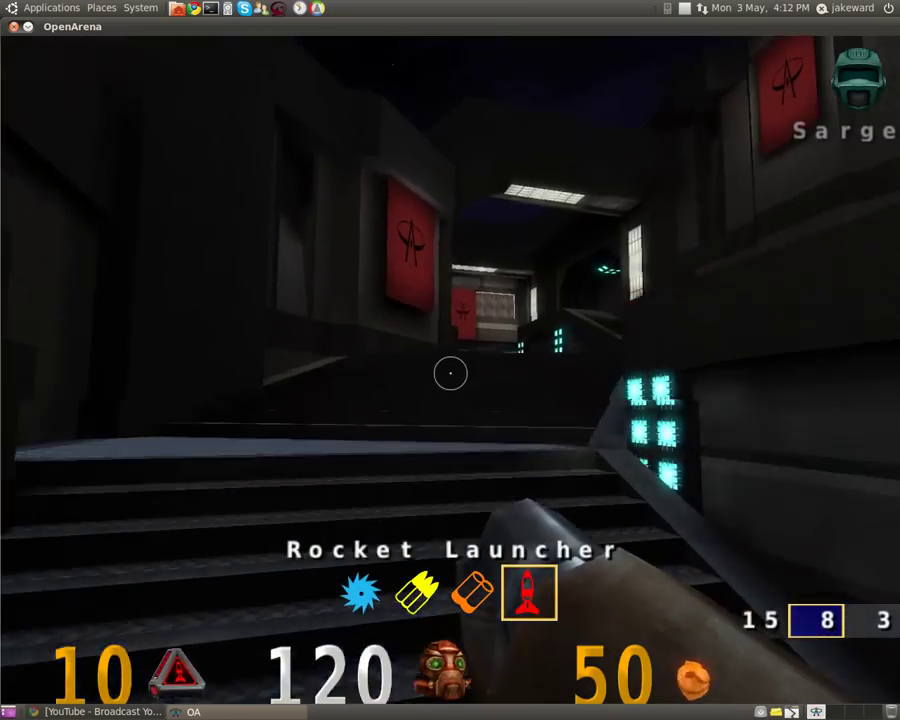
key("w")
key("w")
left_click(450, 374)
- Collect health, then fire rockets at Kyonshi and back away from the fight
key("w")
key("w")
key("3")
key("w")
key("w")
key("w")
key("w")
key("w")
key("w")
key("w")
key("w")
key("w")
key("w")
key("5")
key("w")
key("w")
left_click(450, 374)
key("w")
left_click(450, 374)
key("w")
key("s")
key("w")
key("w")
key("w")
key("w")
key("w")
key("w")
key("w")
key("w")
key("w")
key("w")
key("w")
key("w")
key("w")
key("w")
key("w")
key("w")
key("w")
key("w")
key("w")
- Take the stairs for a health bonus, enter the dark corridor, and rocket Jenna to frag her
key("w")
key("w")
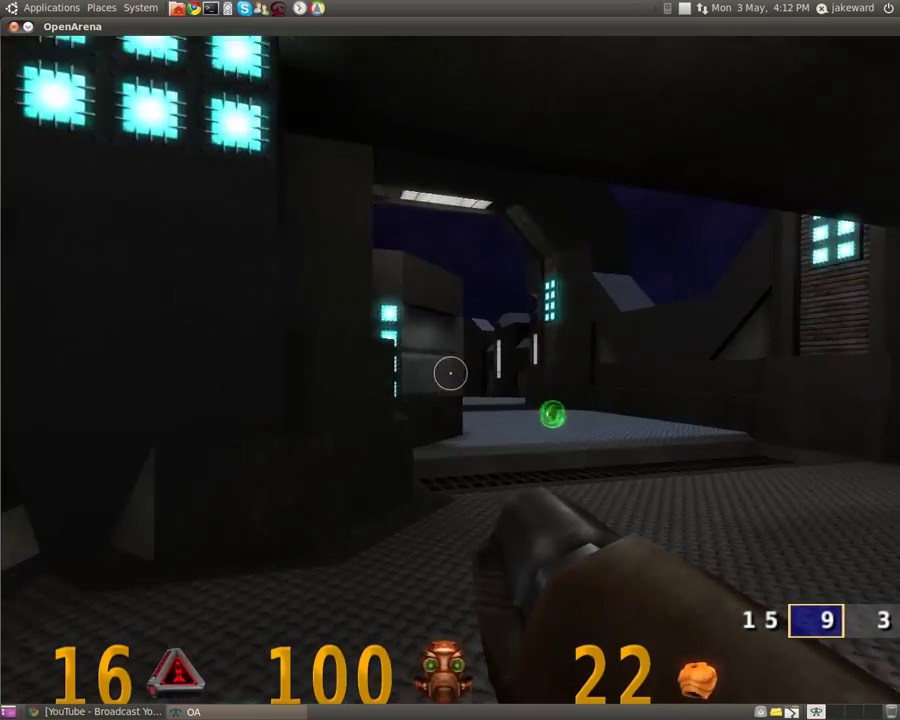
key("w")
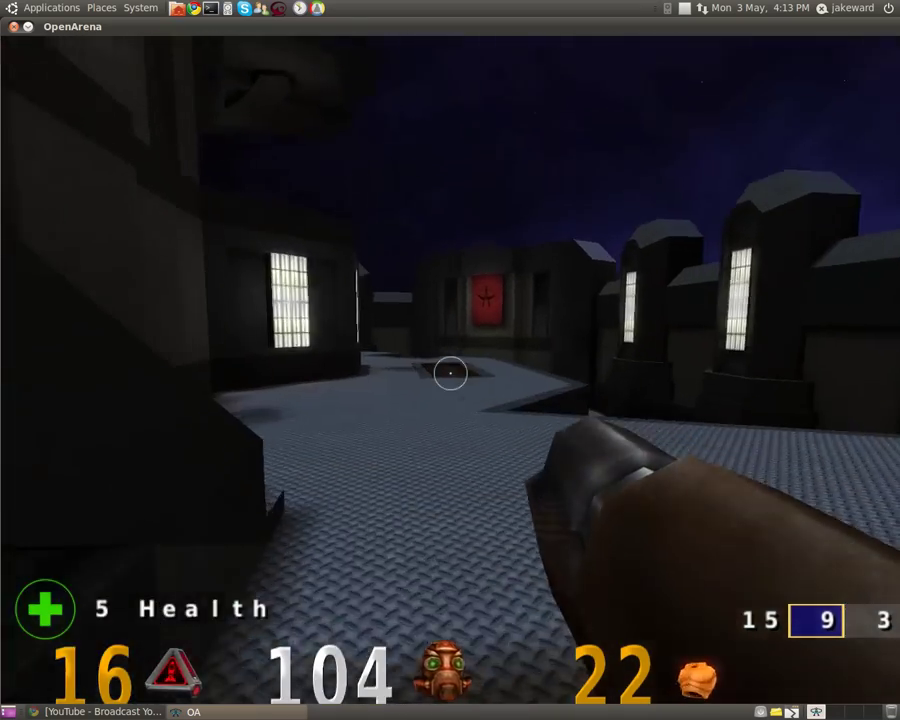
key("w")
key("w")
key("w")
key("w")
key("w")
key("w")
key("w")
key("w")
key("w")
key("w")
key("w")
key("w")
key("w")
key("w")
key("w")
key("w")
key("w")
key("w")
key("w")
key("w")
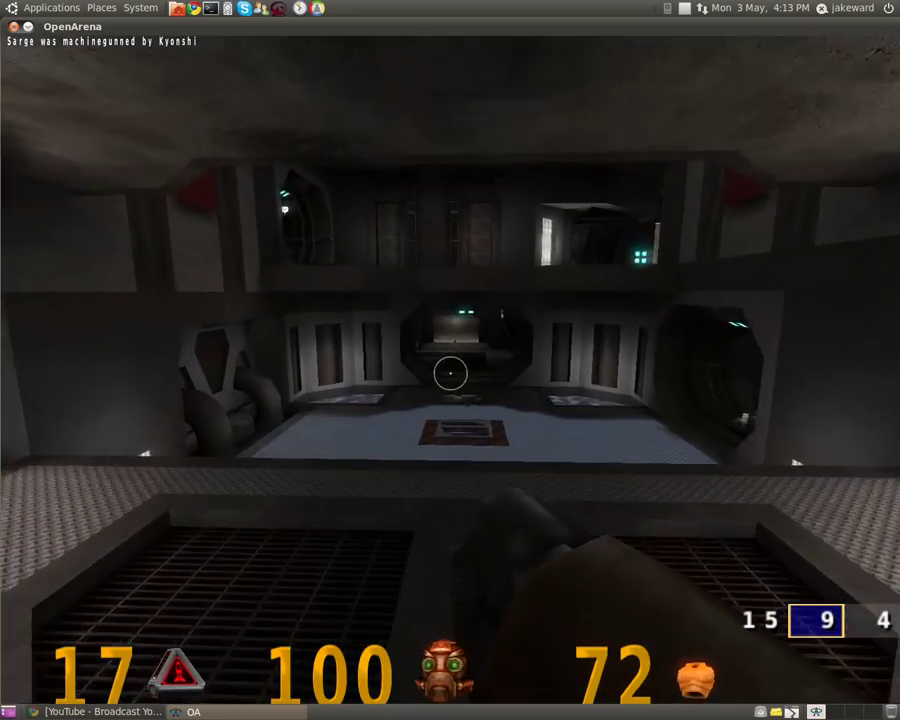
key("w")
key("5")
key("w")
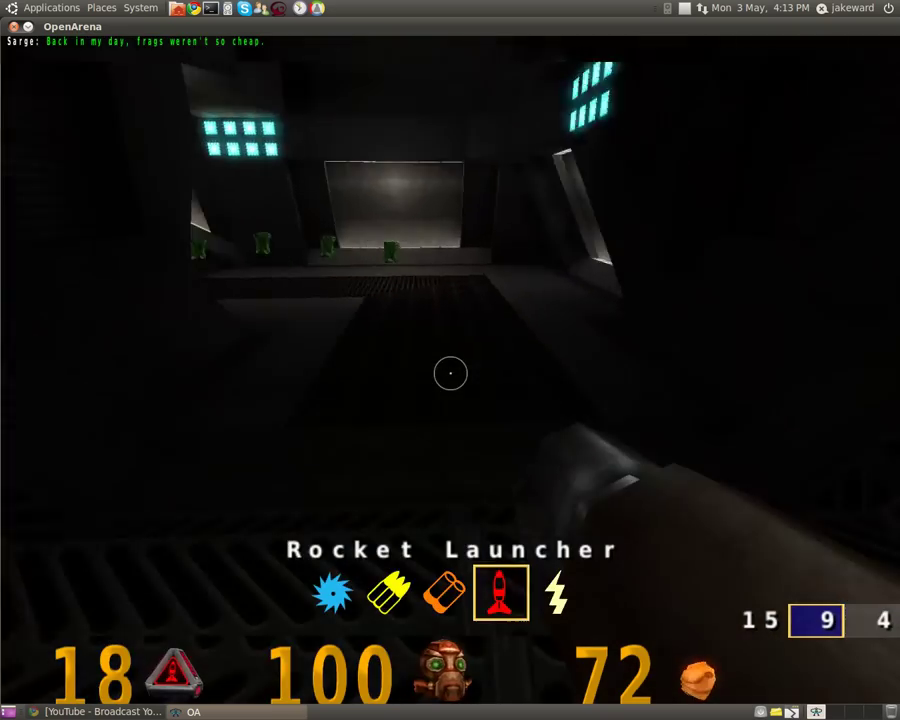
key("w")
key("w")
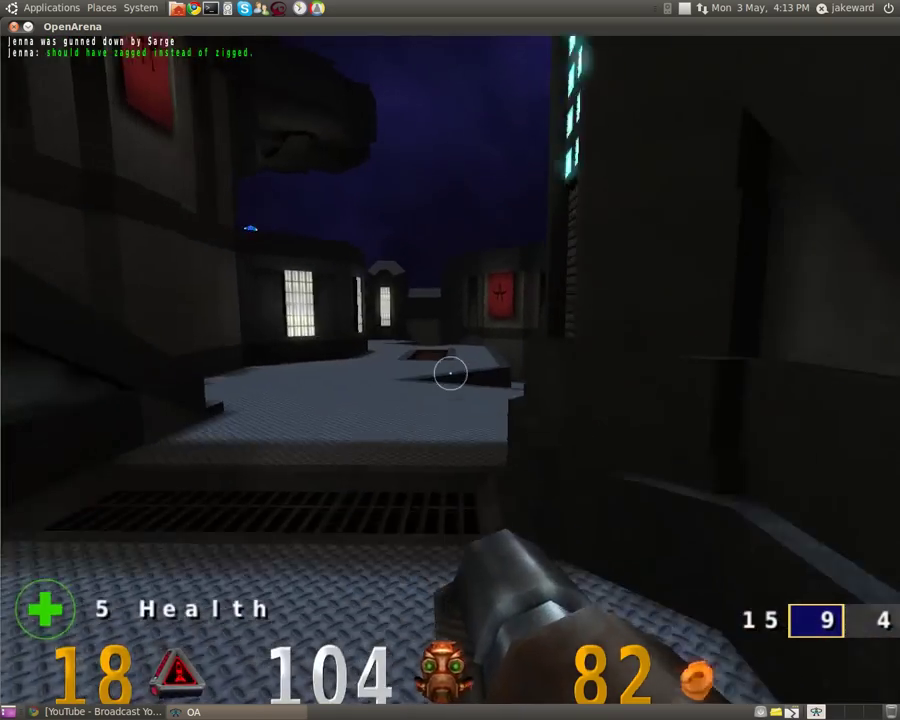
left_click(450, 373)
key("w")
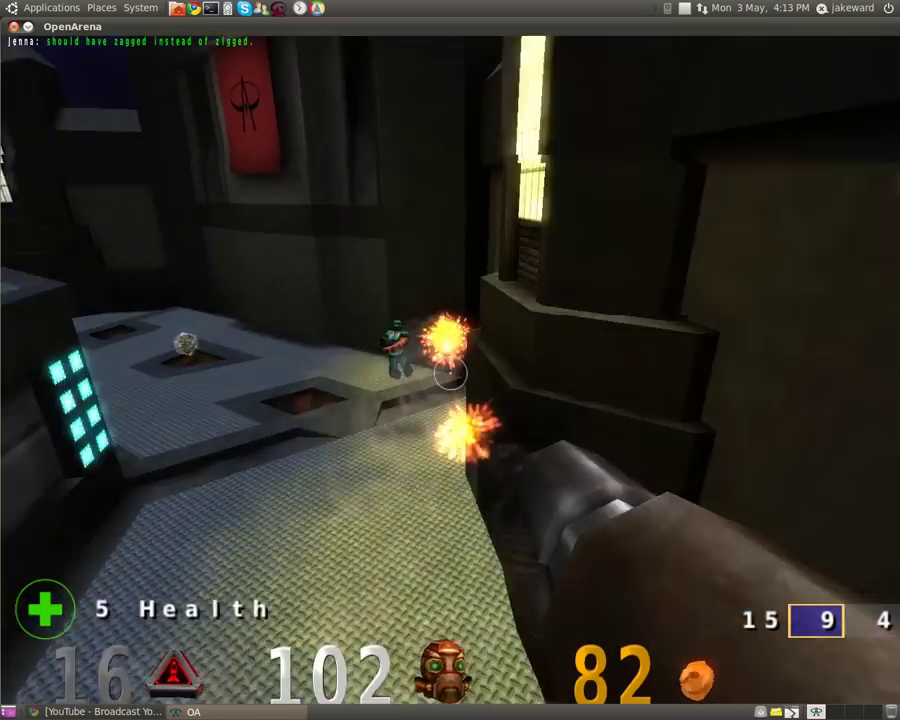
key("w")
left_click(450, 373)
- Collect the green health orbs, climb the stairs and frag Sarge
key("w")
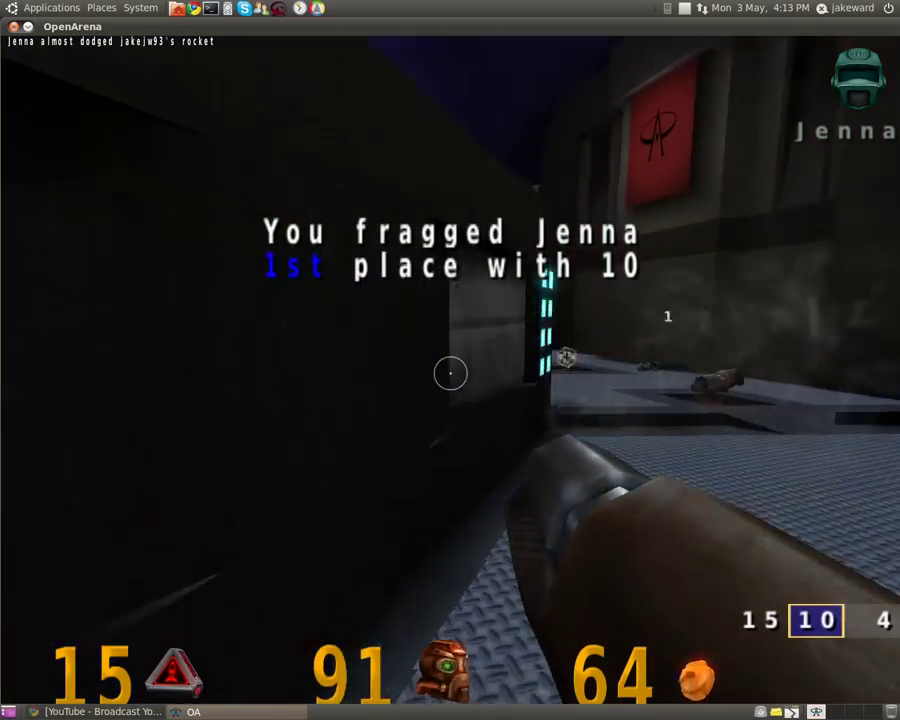
key("w")
key("w")
key("w")
key("w")
key("w")
key("w")
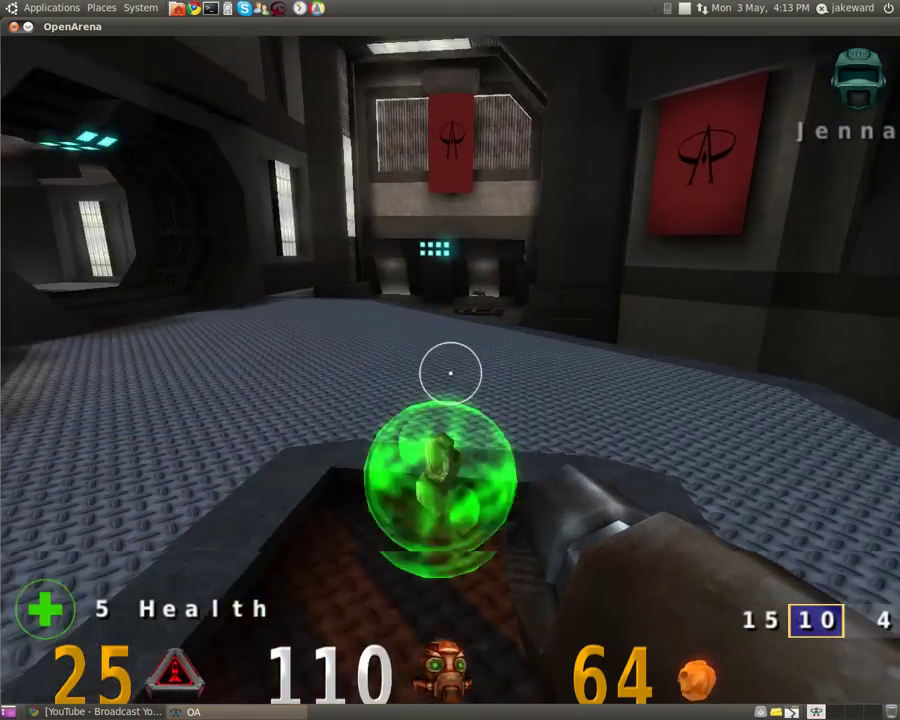
key("w")
key("w")
key("w")
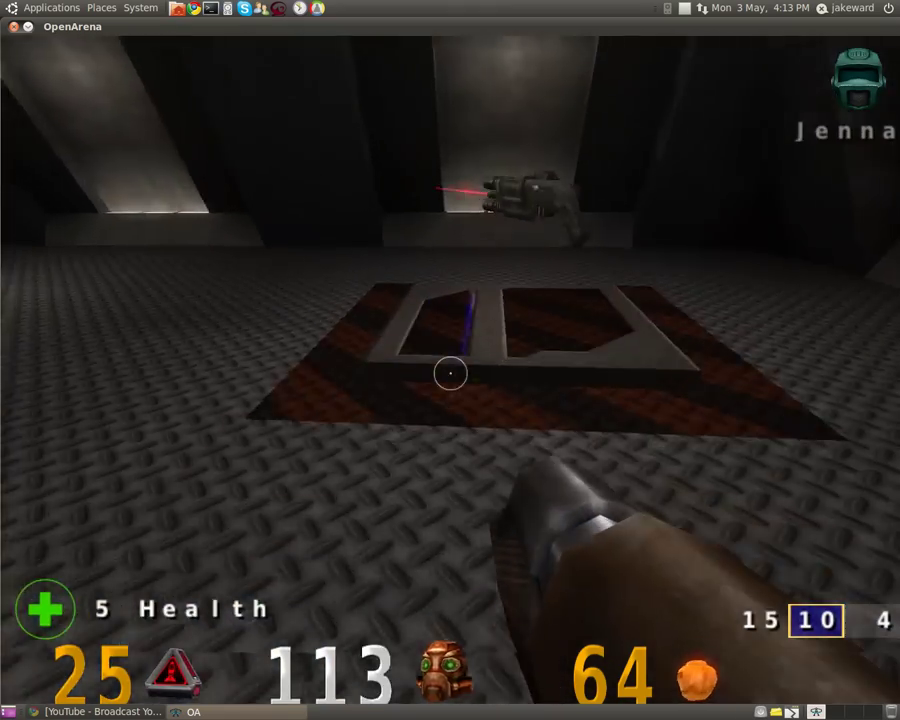
key("w")
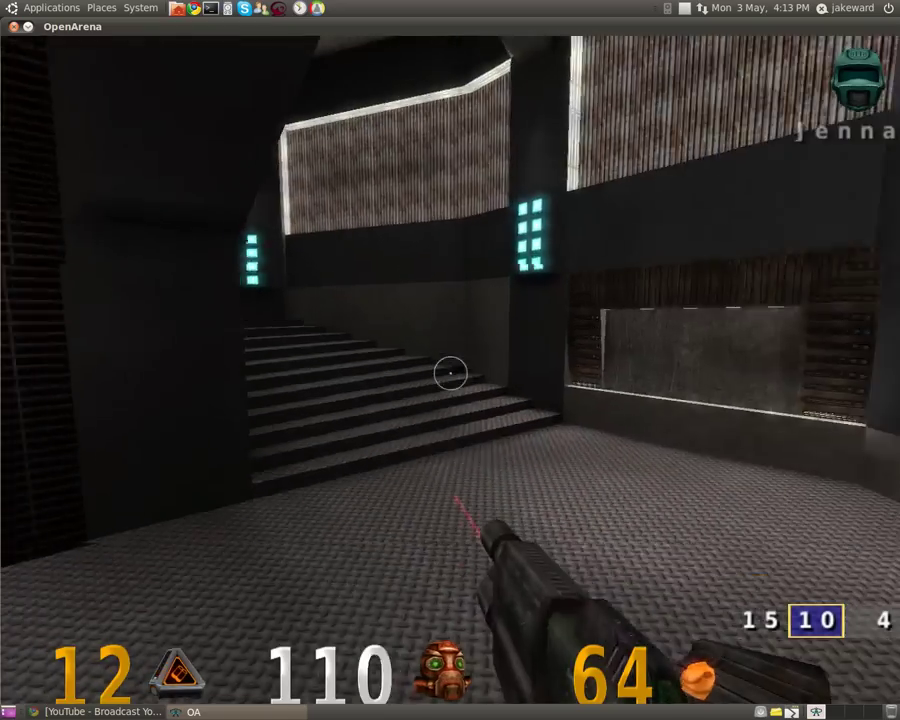
key("w")
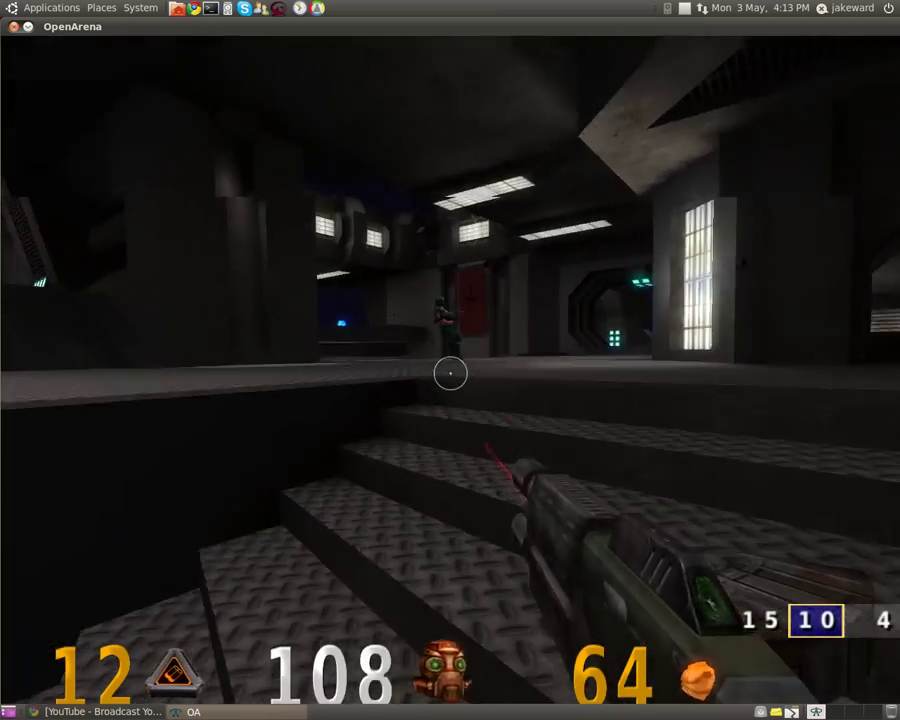
left_click(450, 373)
key("w")
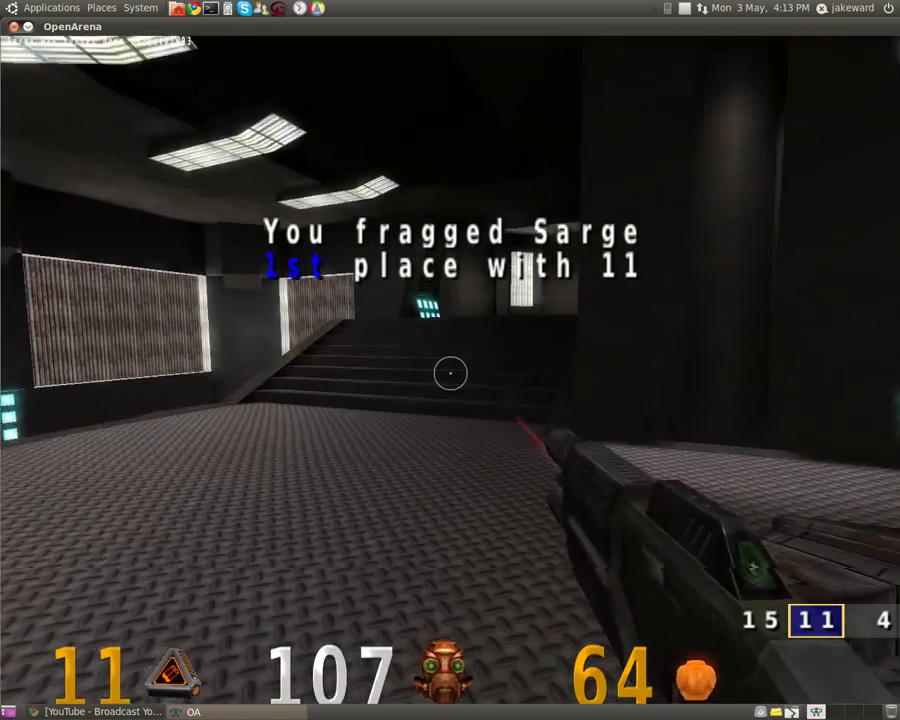
- Grab the Mega Health outdoors, frag Sarge again, and pick up armor shards
key("w")
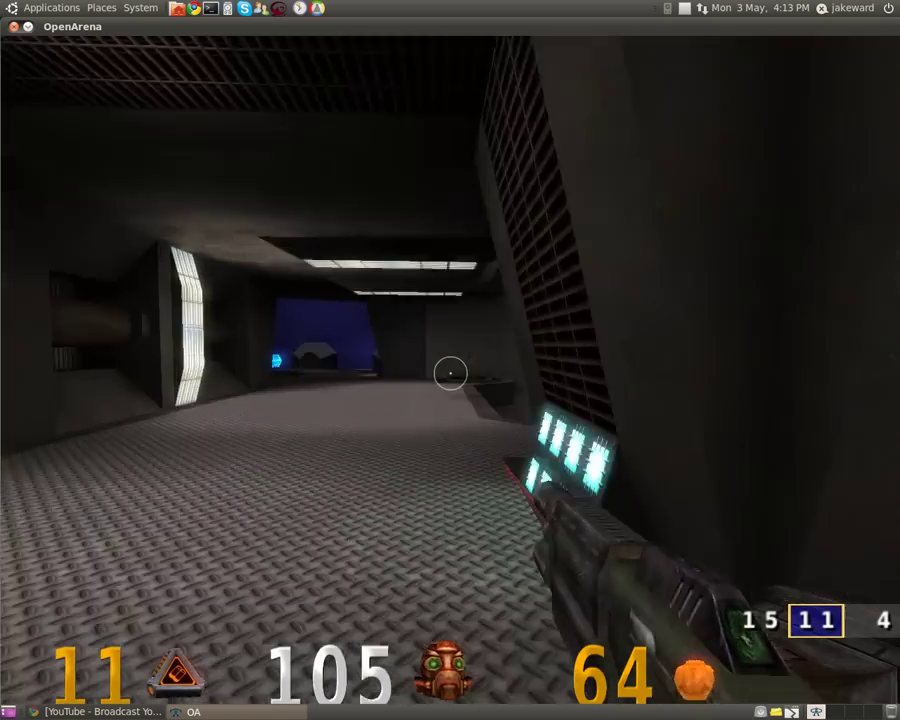
key("w")
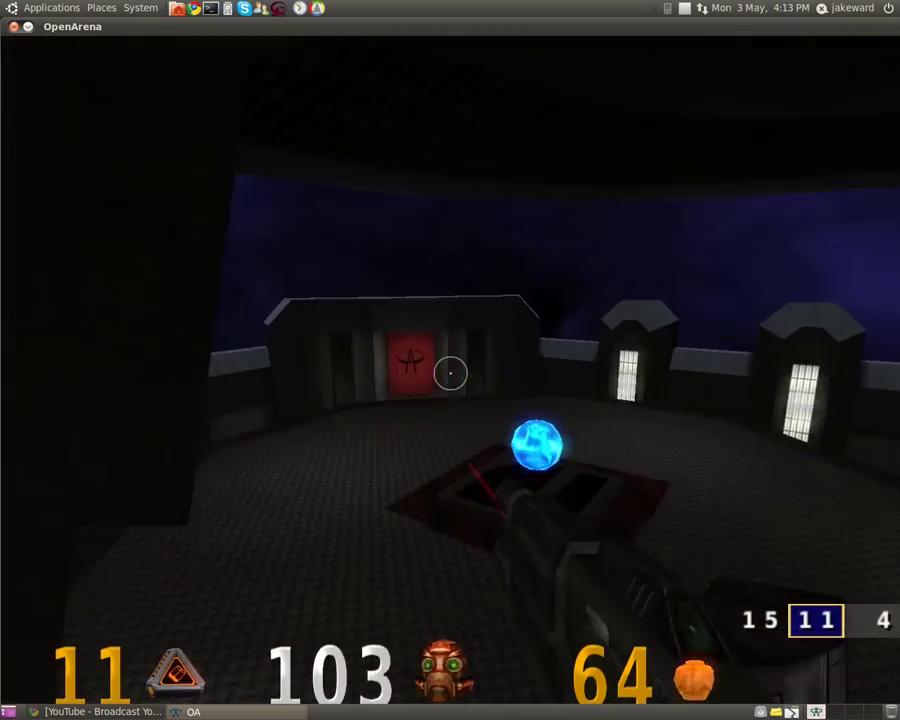
key("w")
key("w")
left_click(450, 373)
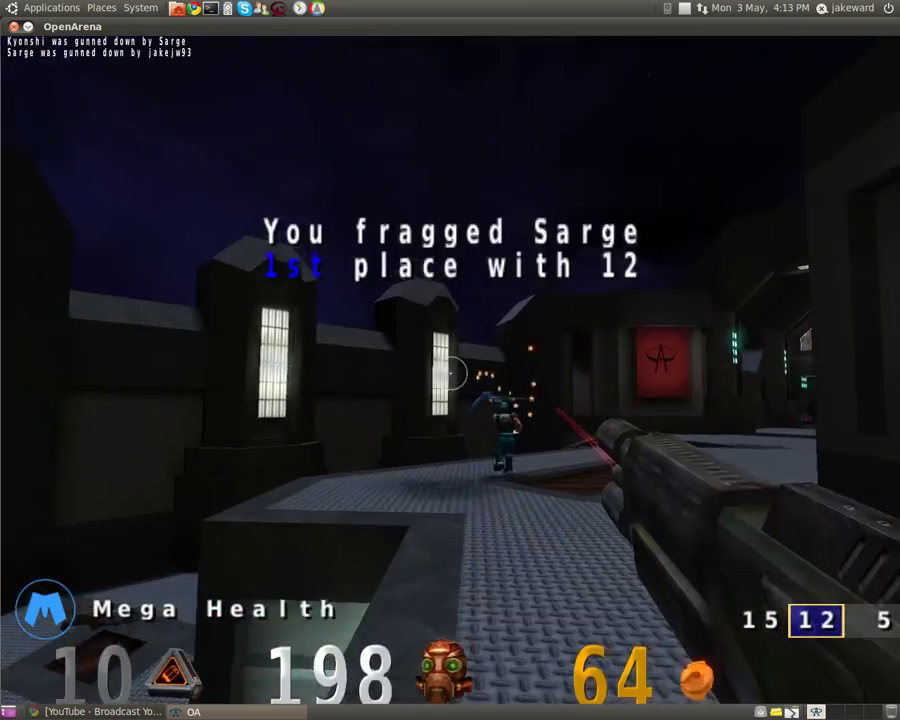
key("w")
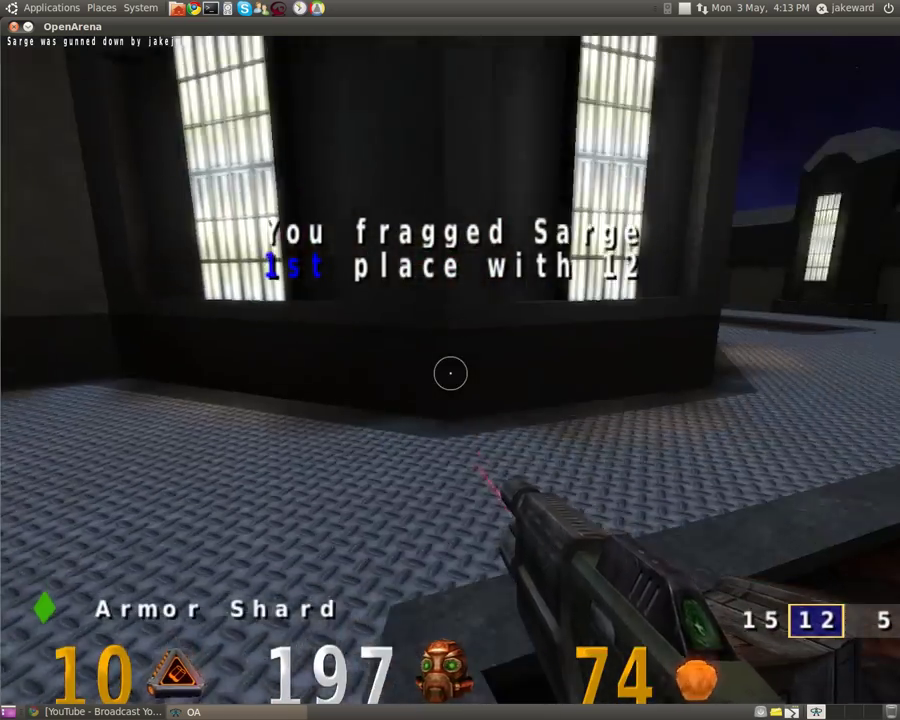
- Pass the red-banner doorway for health and an armor shard, then shotgun Sarge
key("w")
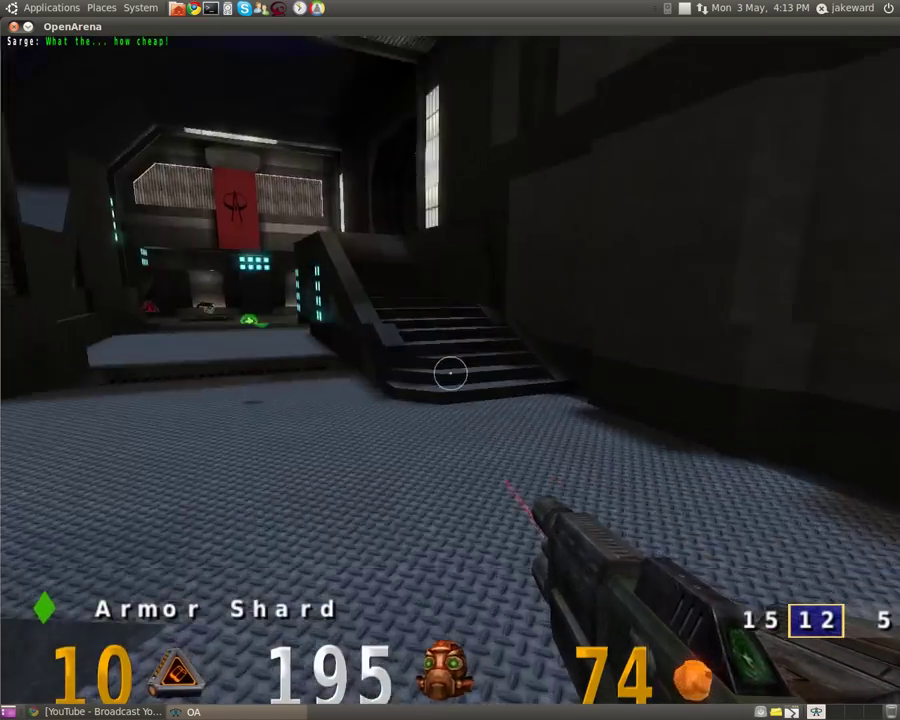
key("w")
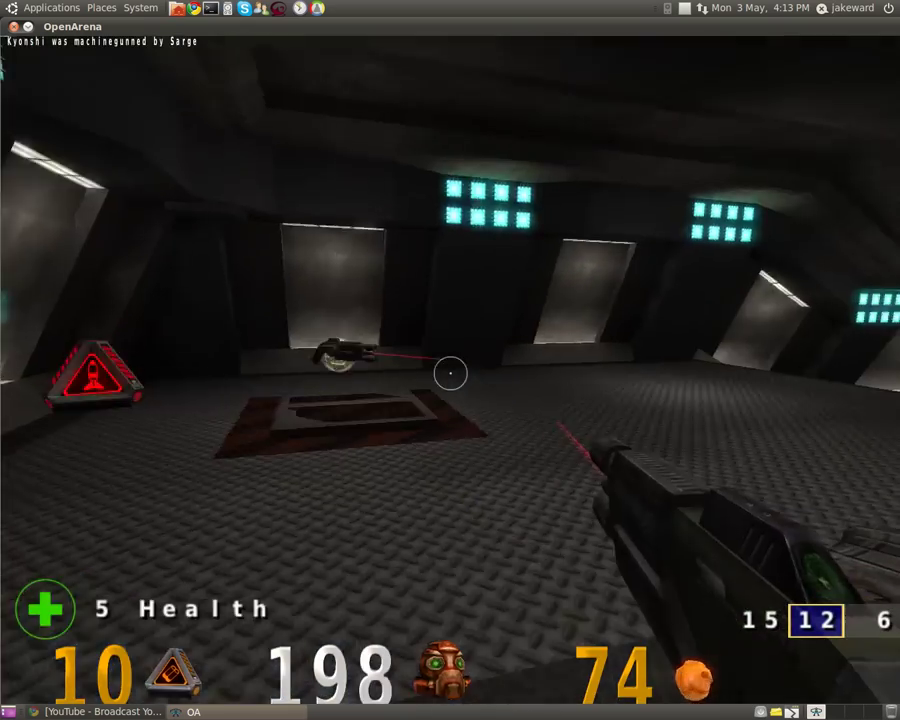
key("3")
key("w")
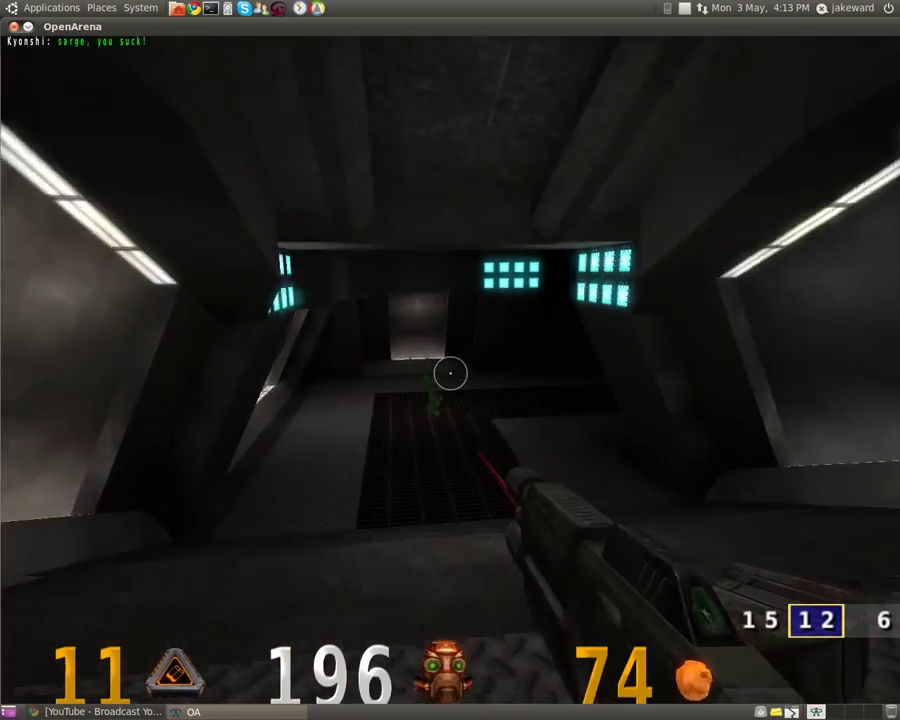
key("w")
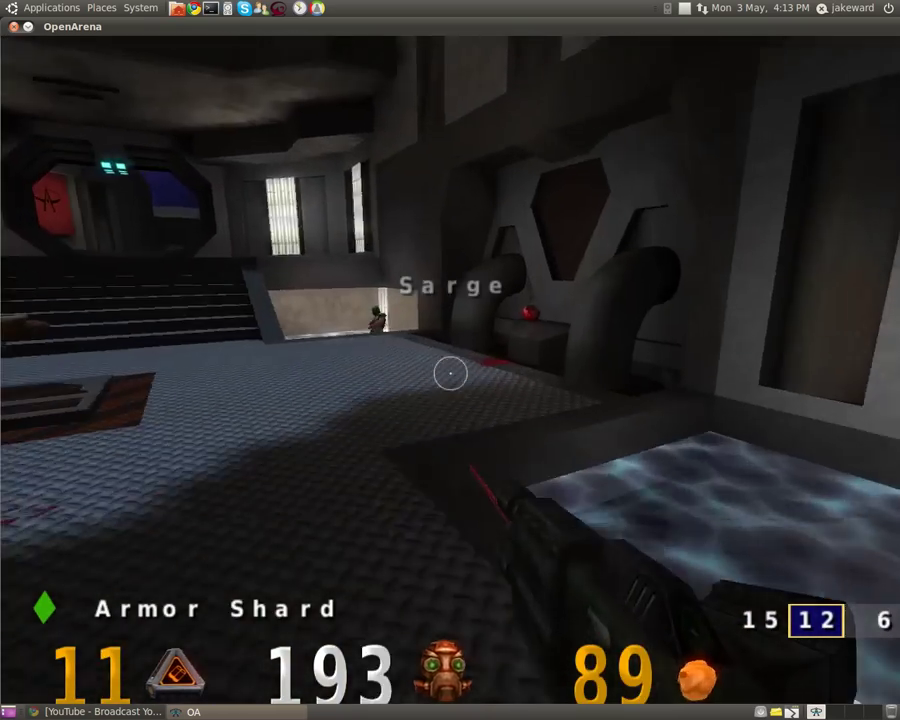
left_click_drag(450, 373, 450, 373)
key("w")
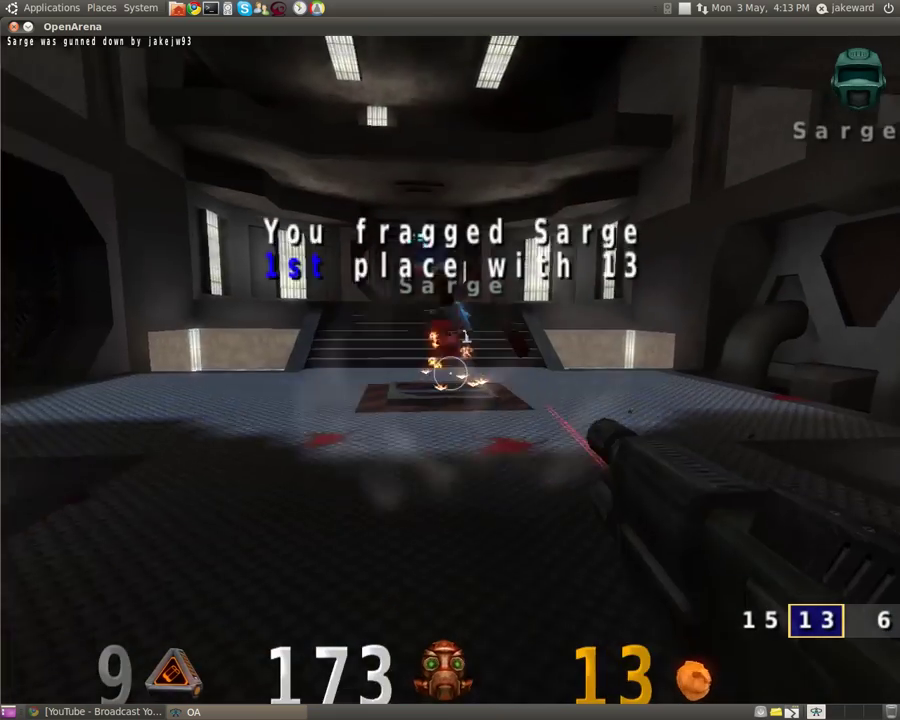
- Drop into the courtyard, gather health and armor, and chase Jenna
key("w")
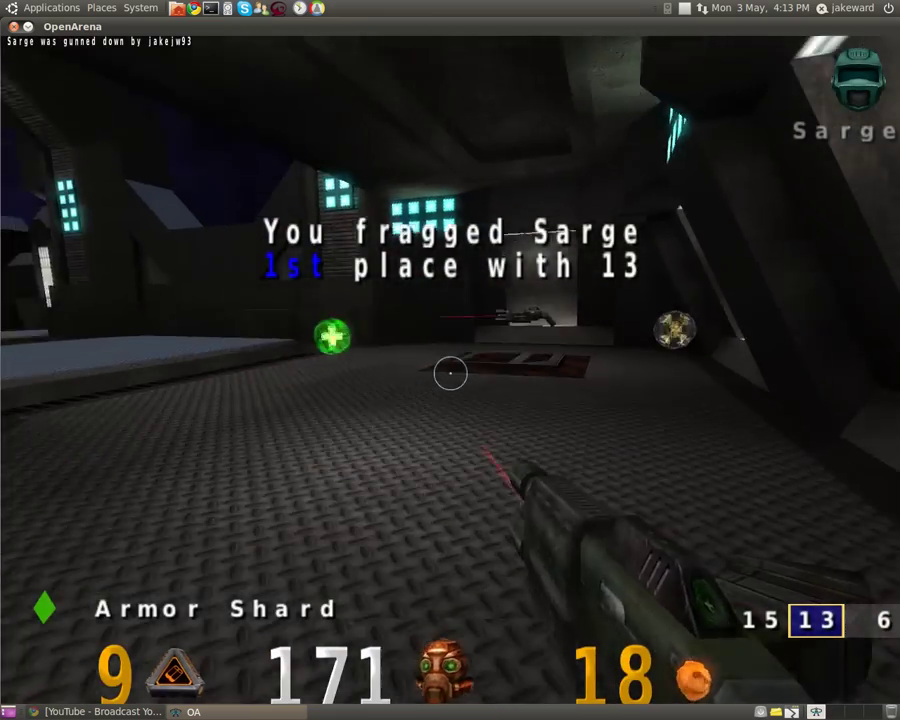
key("w")
key("3")
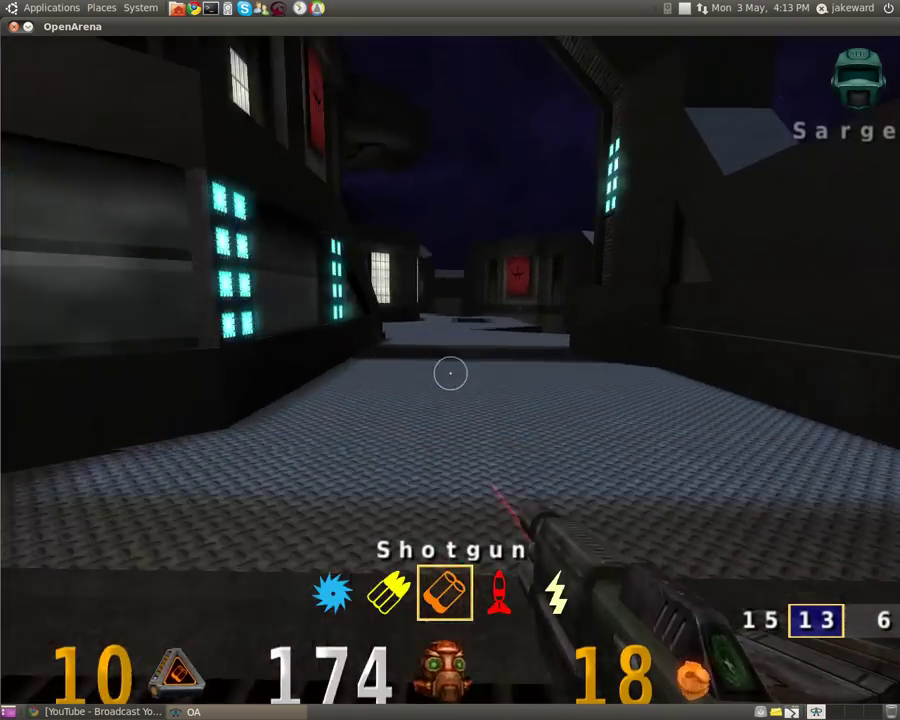
key("w")
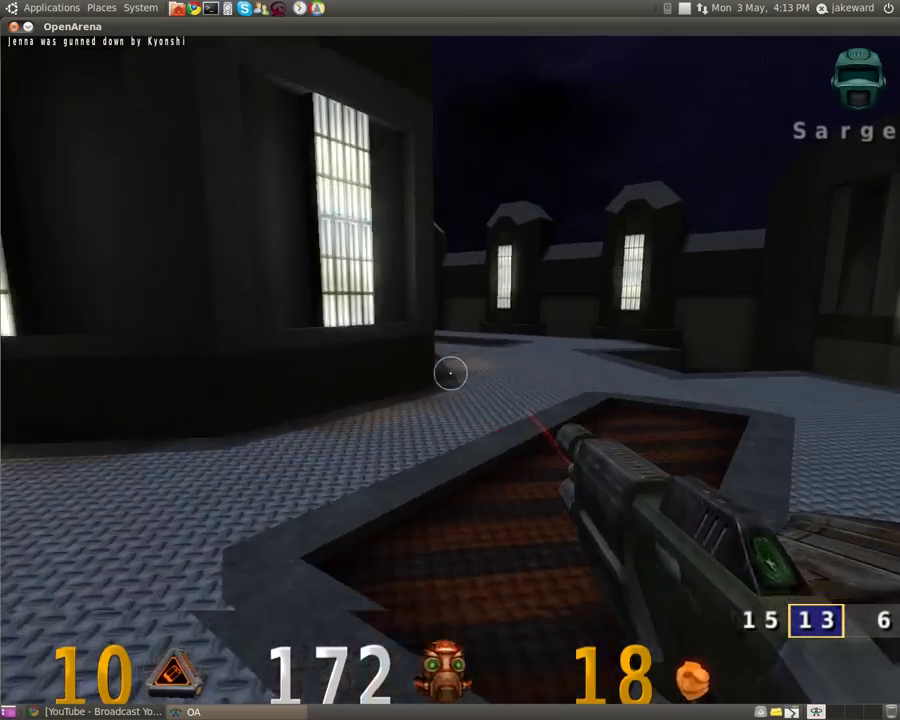
key("w")
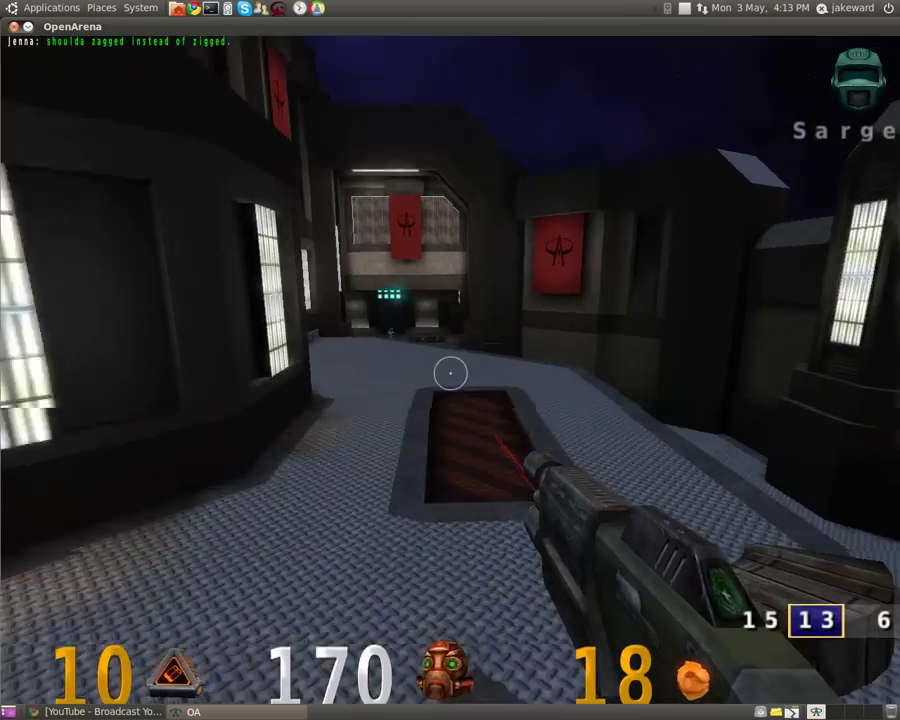
key("w")
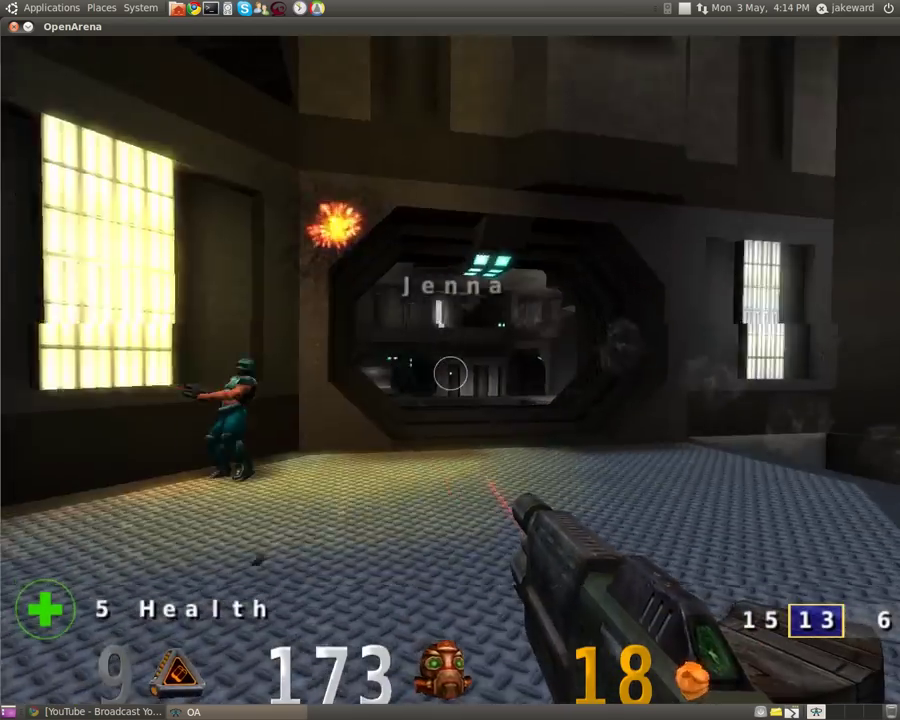
key("w")
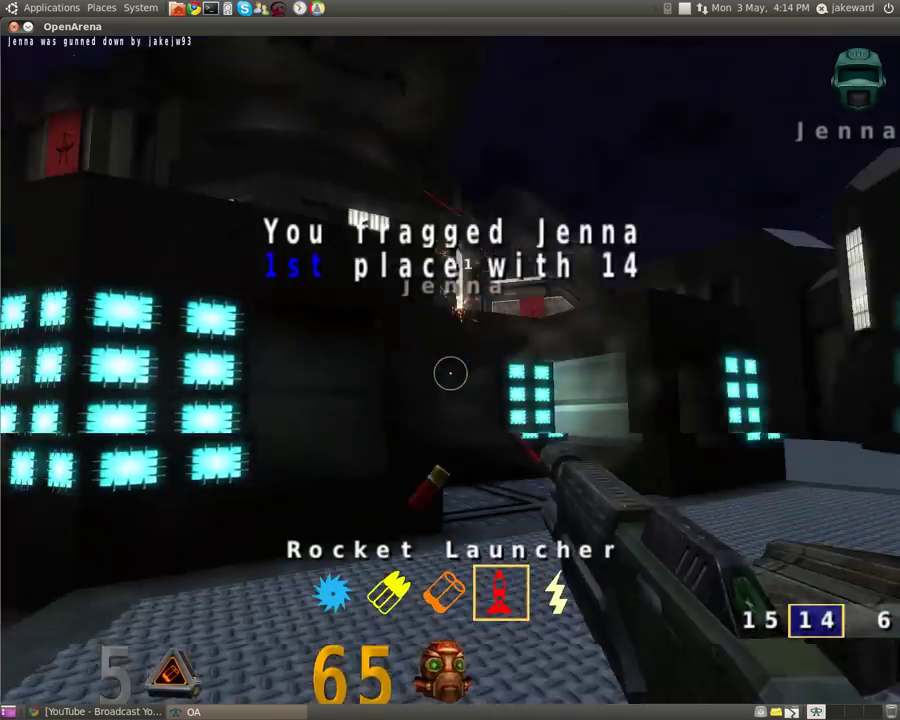
key("w")
key("3")
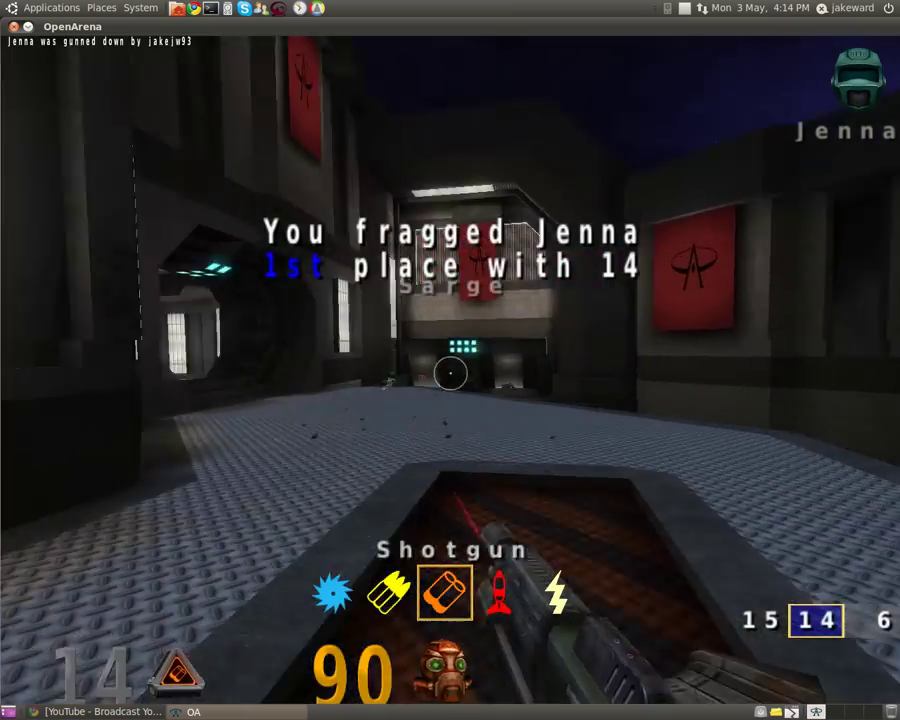
key("w")
- Shotgun Sarge, then fire rockets at Jenna until she frags the player
left_click(450, 373)
left_click(450, 373)
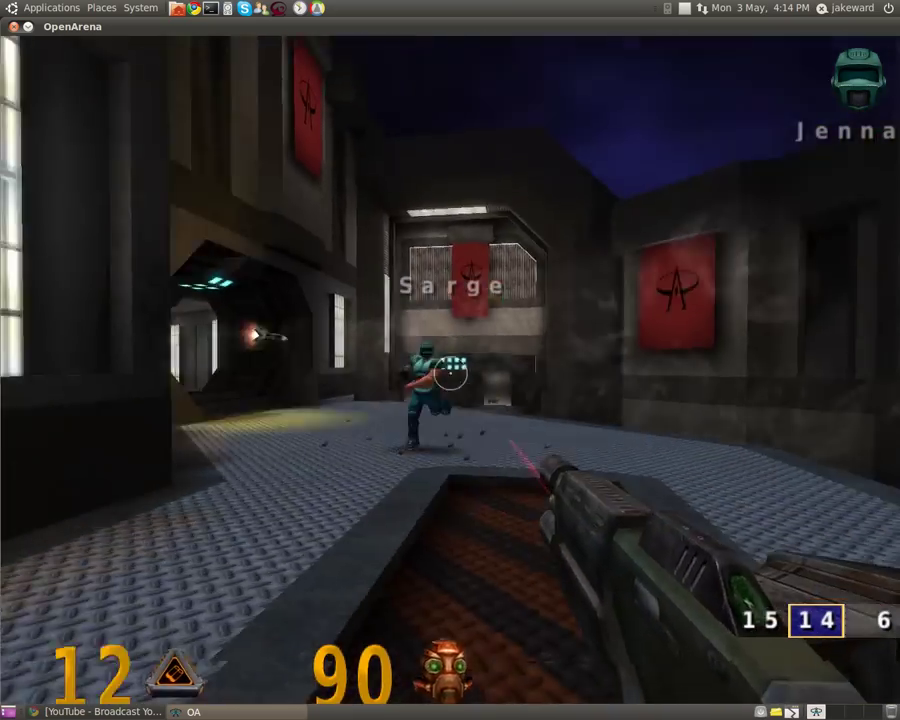
left_click(450, 373)
key("w")
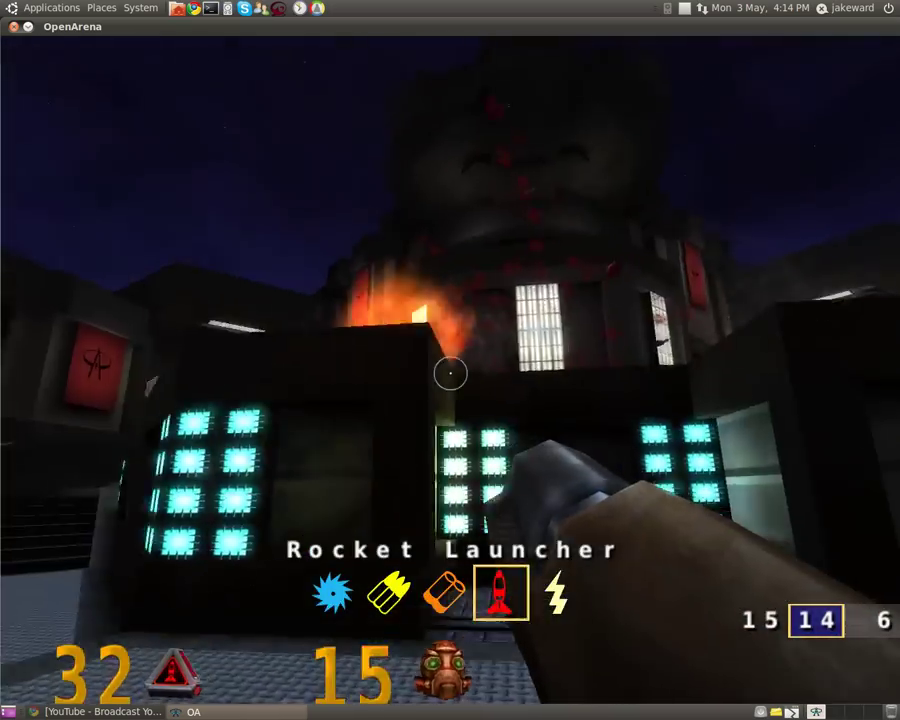
key("w")
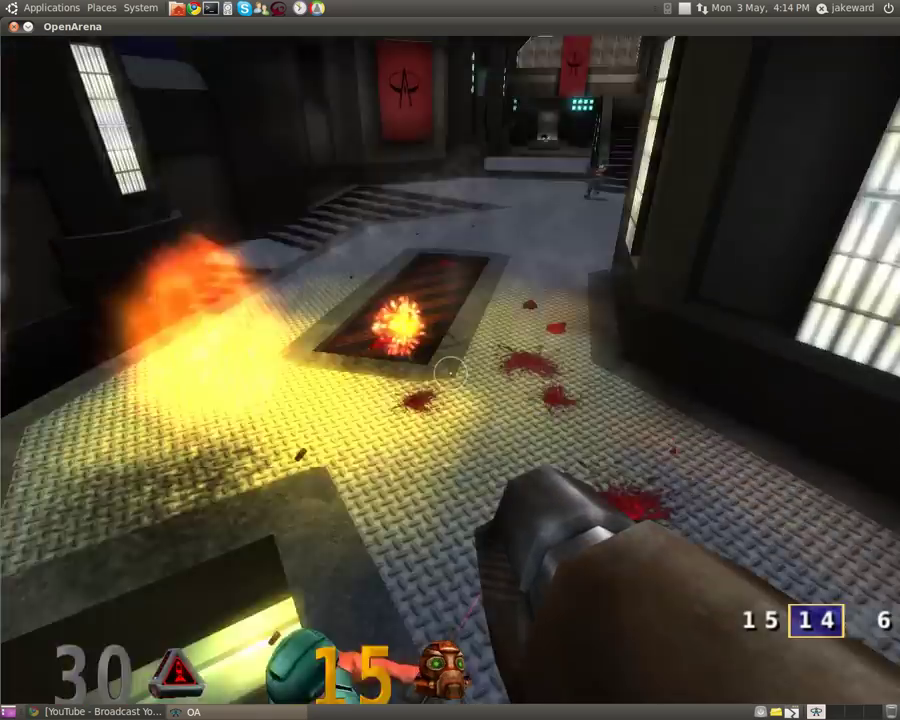
left_click(450, 373)
key("w")
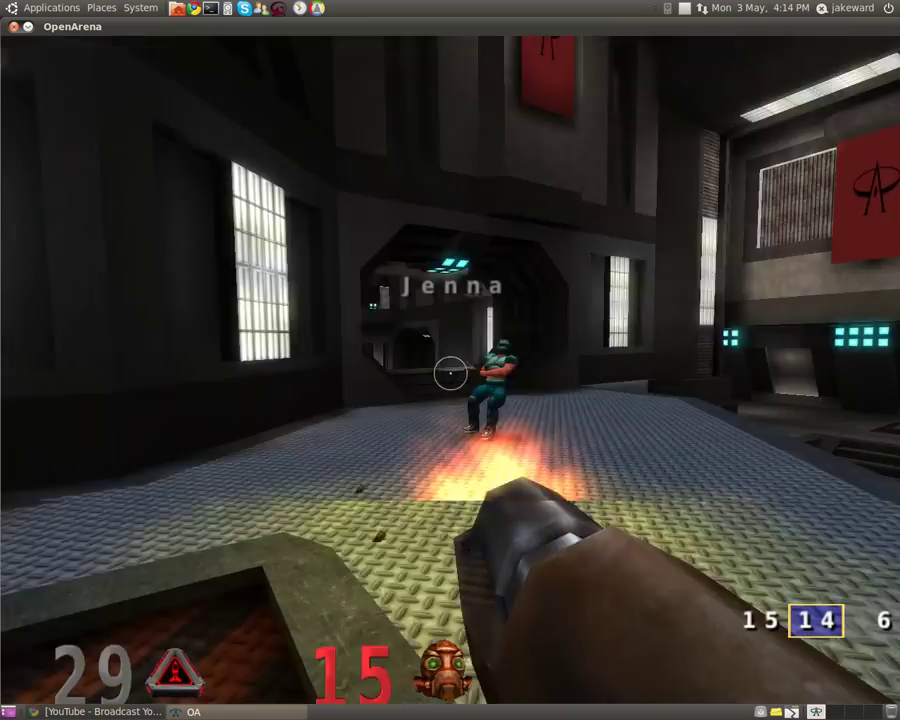
left_click(450, 373)
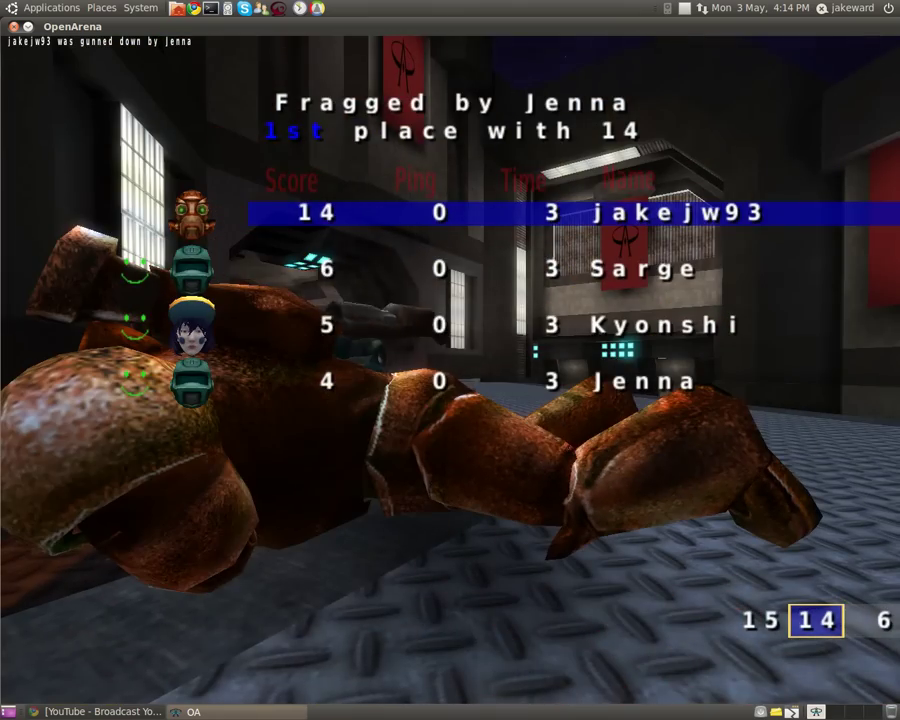
- Respawn, collect armor, and machinegun Jenna for the 15th frag that ends the match
left_click(450, 373)
key("w")
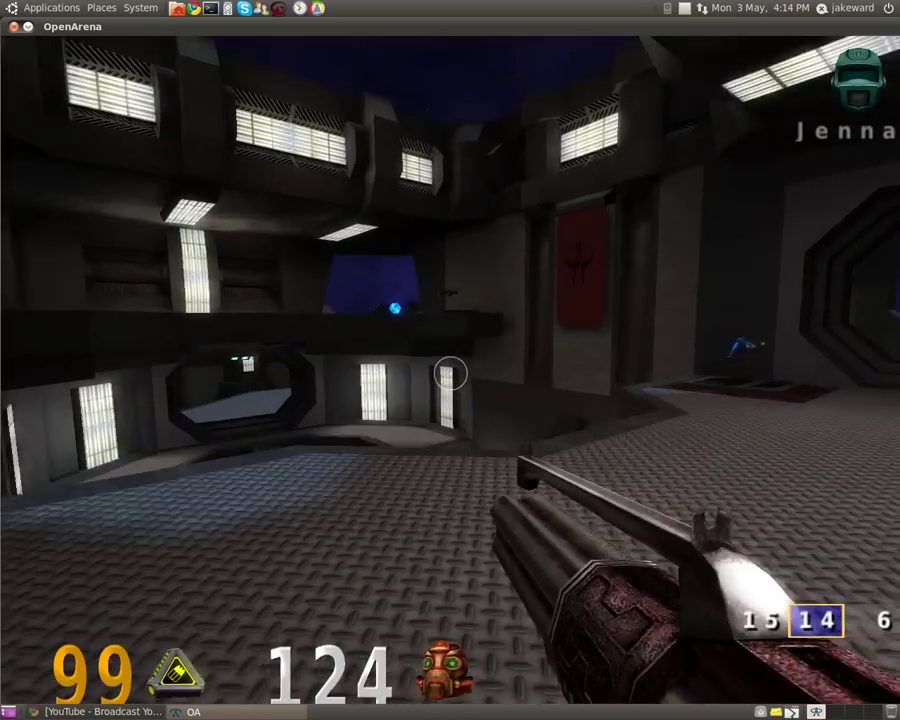
key("w")
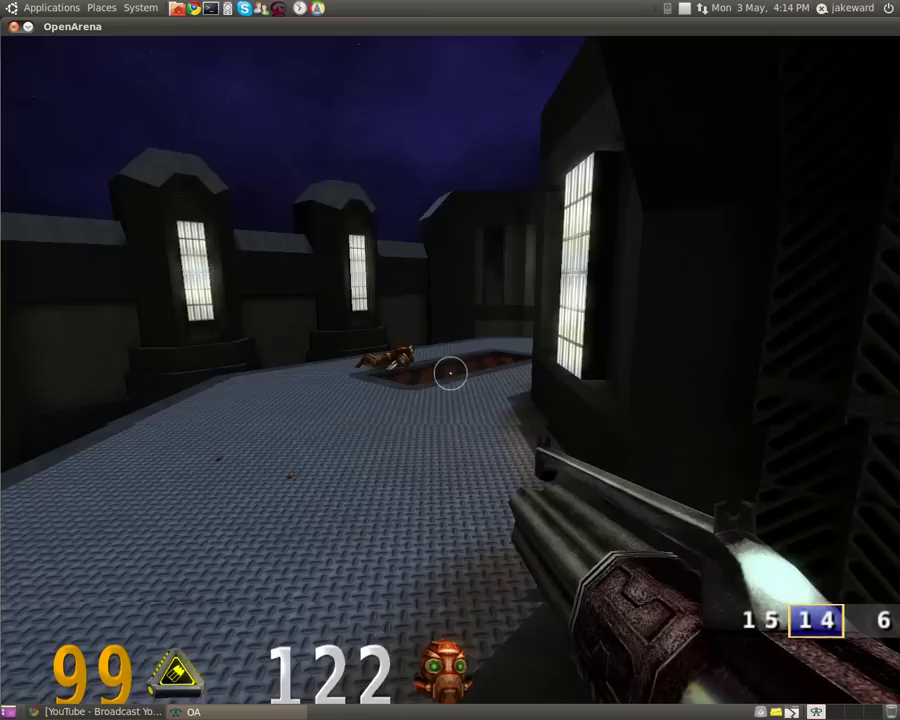
key("w")
left_click(450, 373)
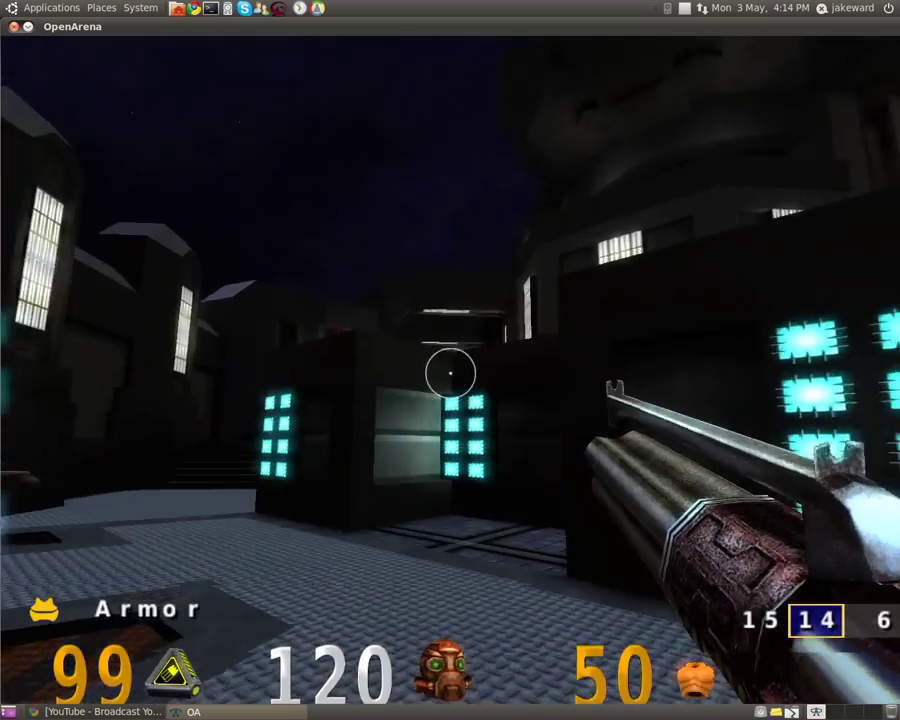
key("w")
left_click(450, 373)
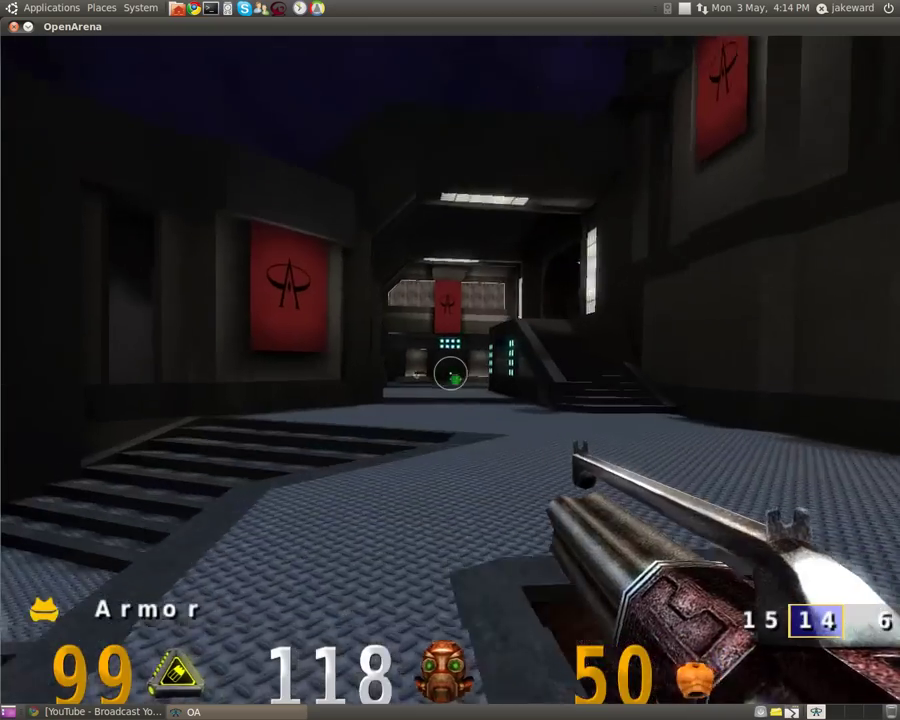
key("w")
left_click(450, 373)
left_click(450, 373)
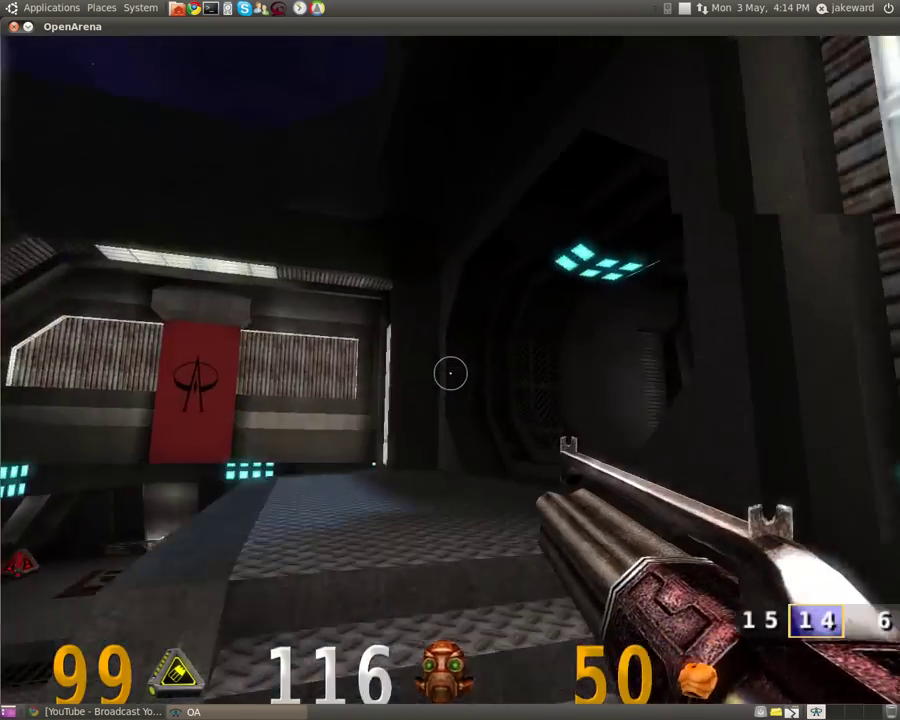
key("w")
left_click(450, 373)
left_click(450, 373)
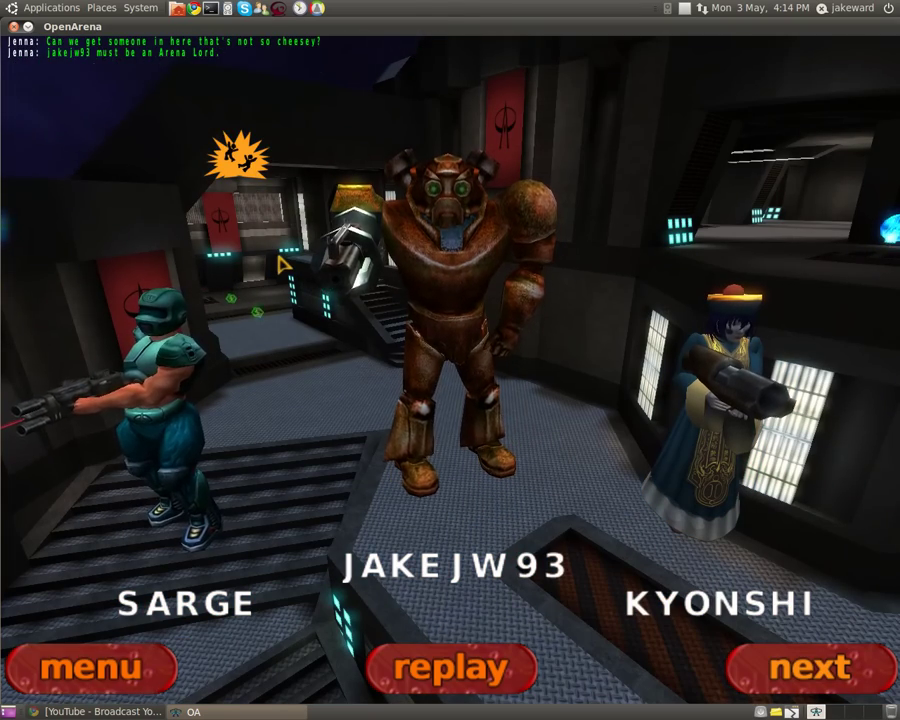
- Leave the podium for the main menu and go to Setup > System
left_click(131, 690)
left_click(135, 677)
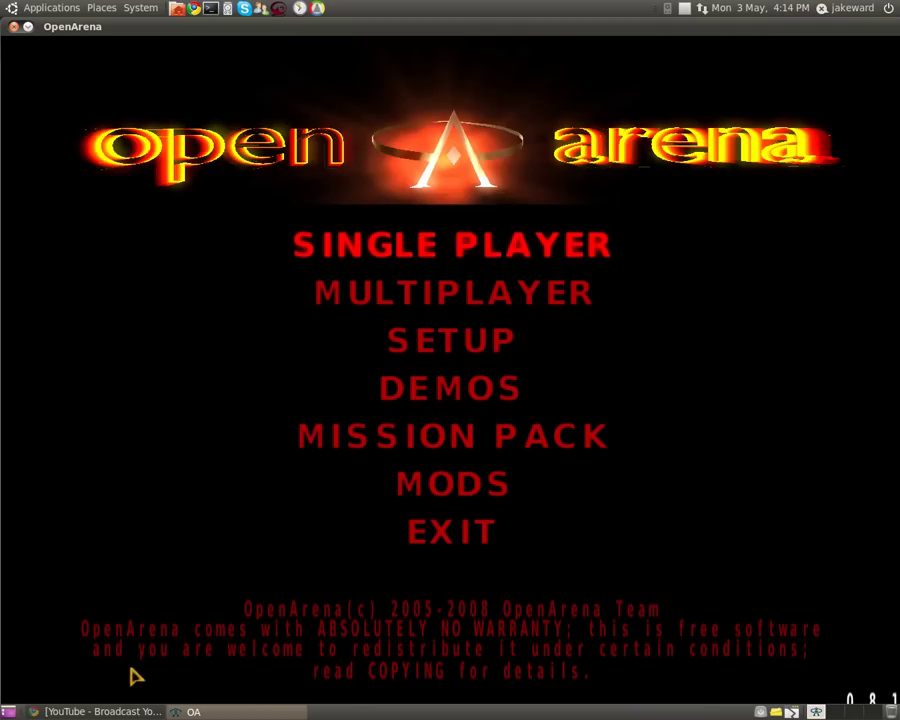
left_click(432, 360)
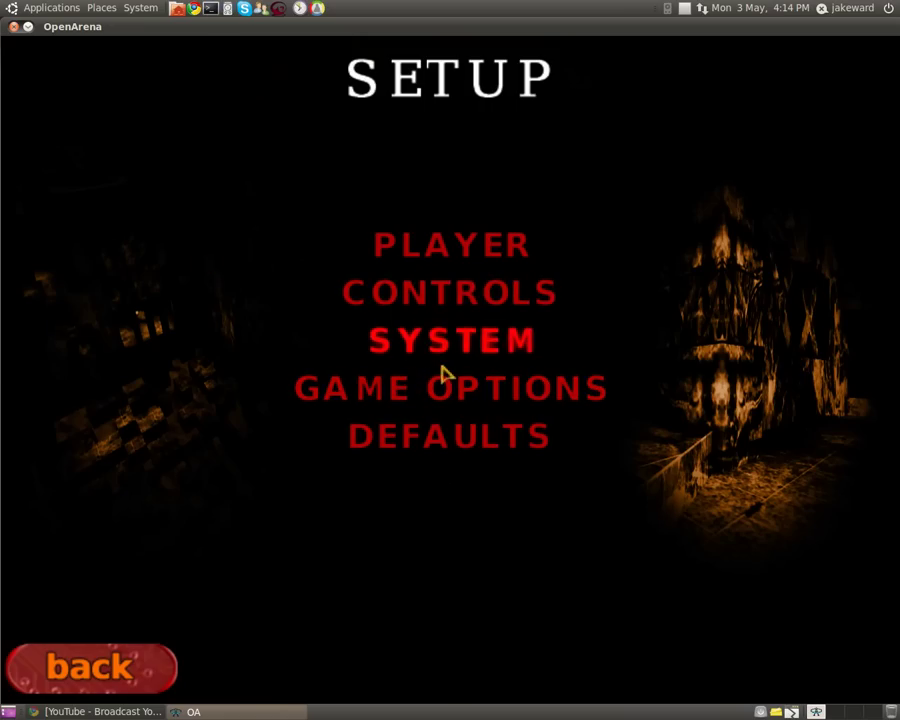
left_click(525, 343)
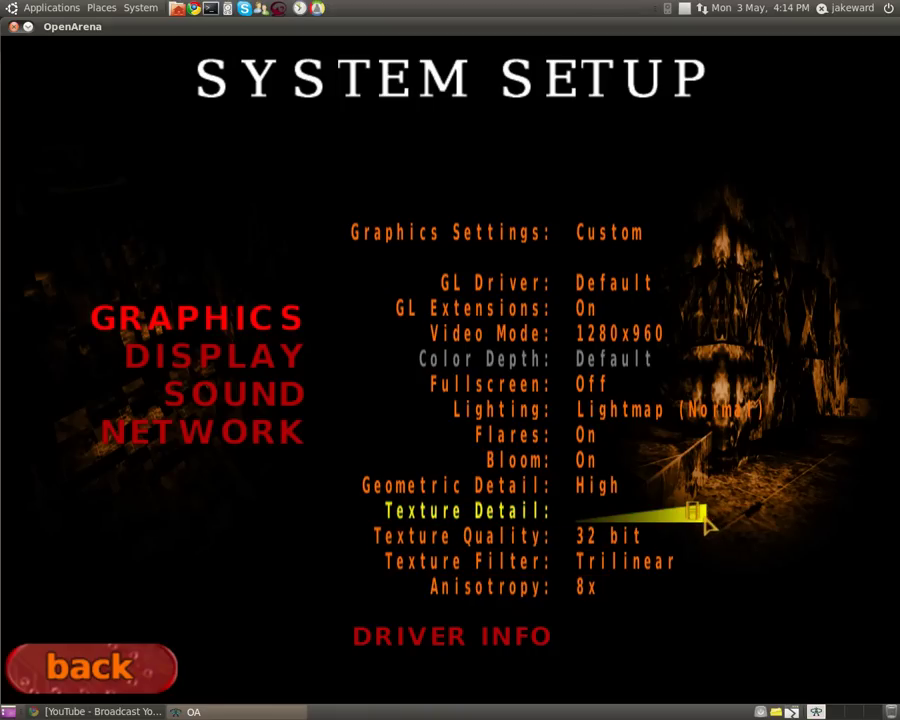
- Look through the display, sound and network settings, return to graphics, then back to Setup
left_click(280, 360)
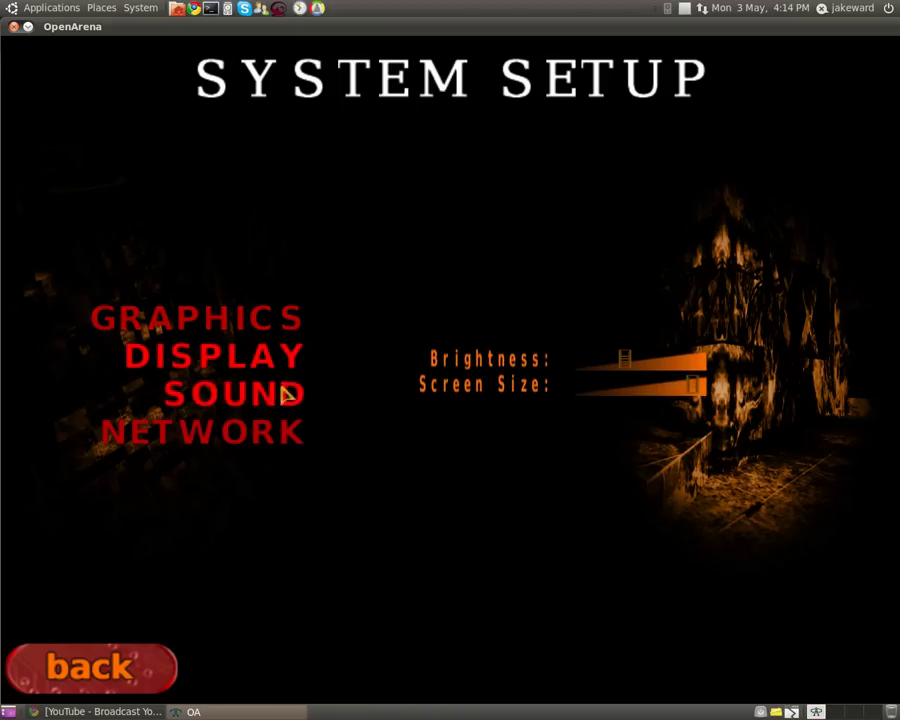
left_click(290, 398)
left_click(230, 432)
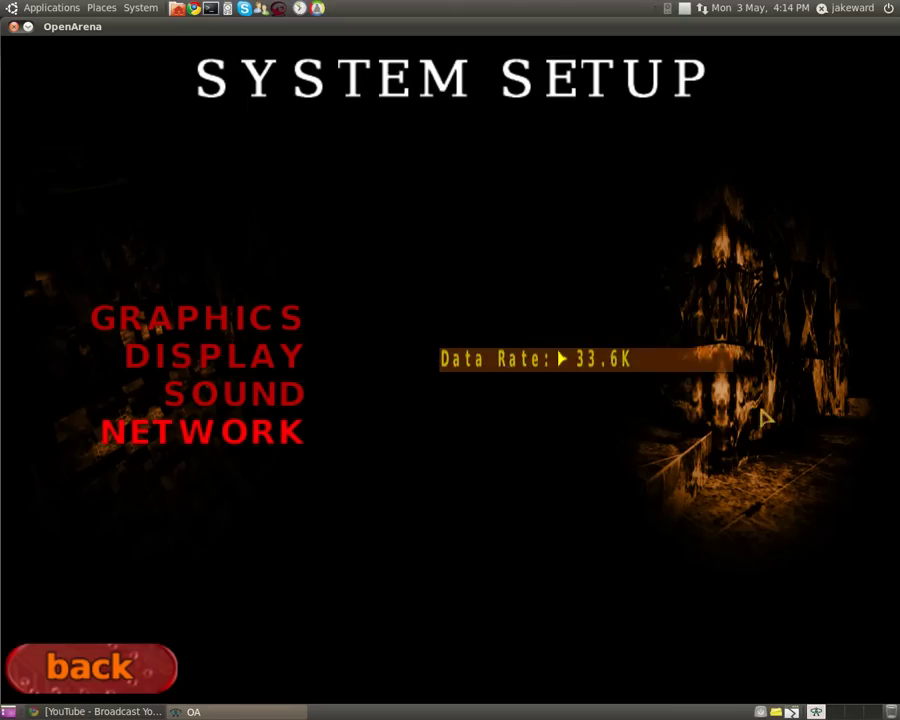
left_click(215, 332)
left_click(118, 676)
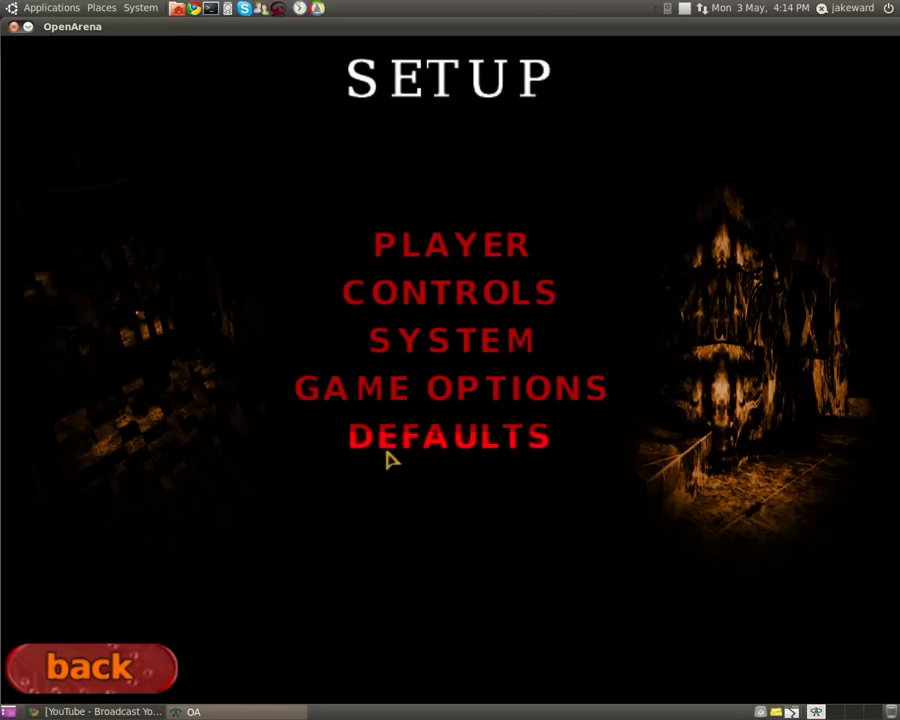
- Open the internet server list from Multiplayer and connect to the SUPER,CTF server
left_click(118, 676)
left_click(452, 292)
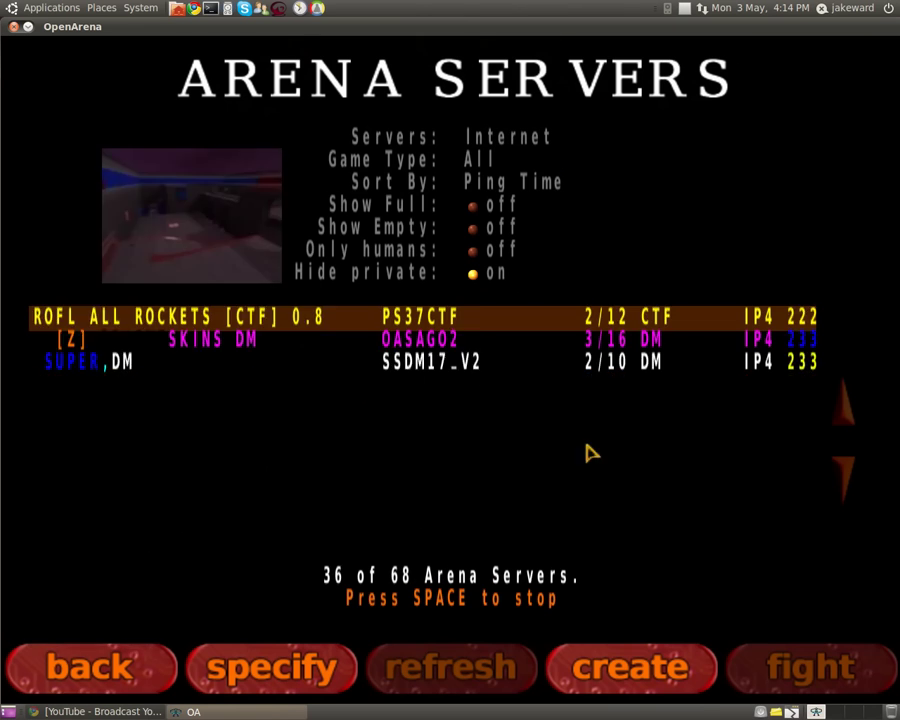
left_click(592, 432)
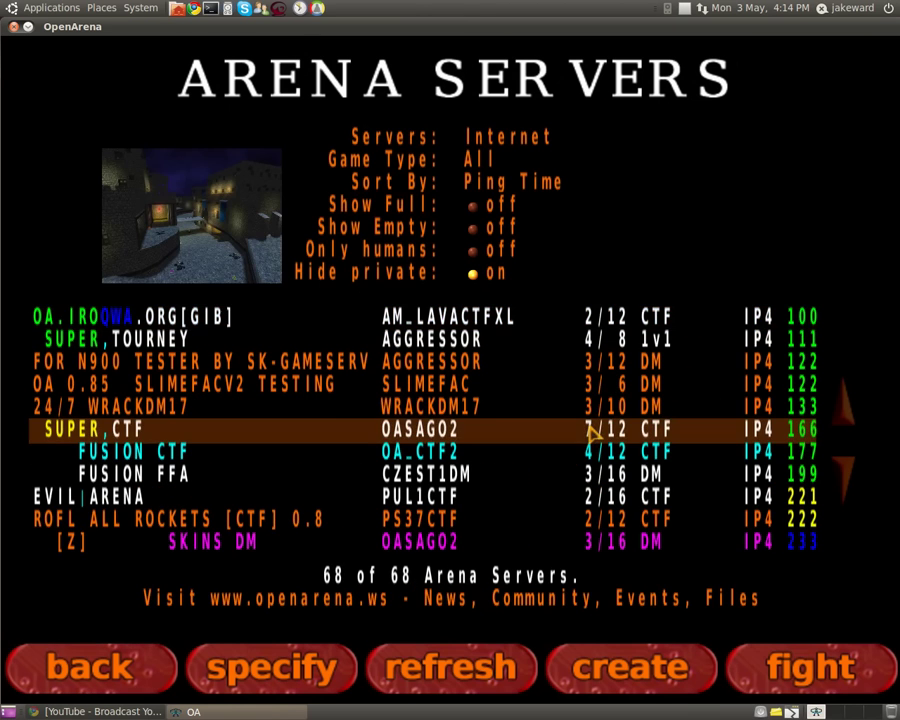
left_click(838, 676)
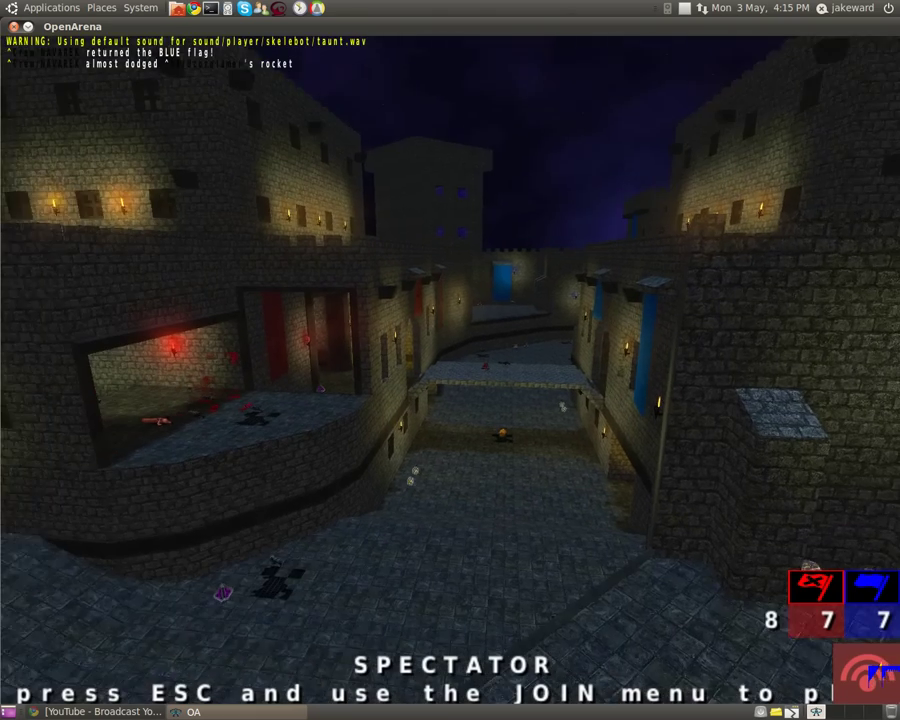
- Auto-join a team in the CTF match, then choose Exit Game from the in-game menu
key("Escape")
left_click(453, 176)
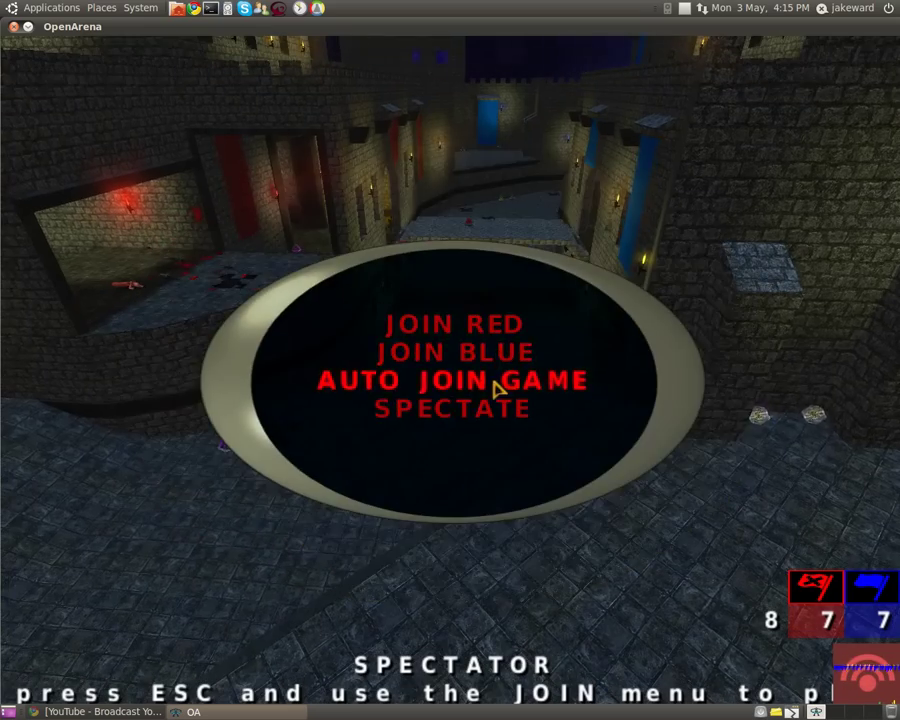
left_click(490, 375)
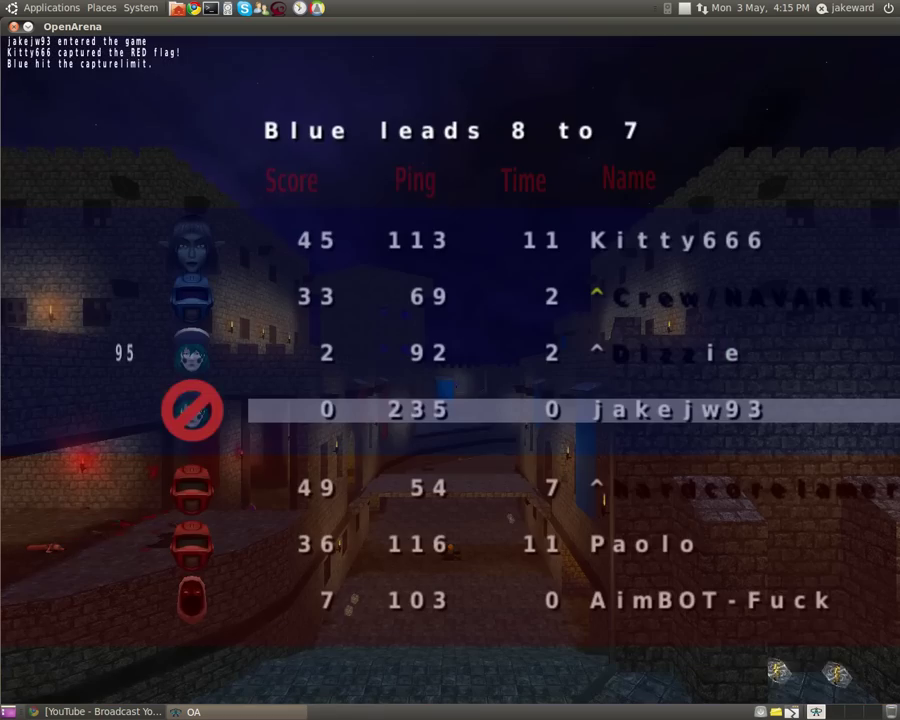
key("Escape")
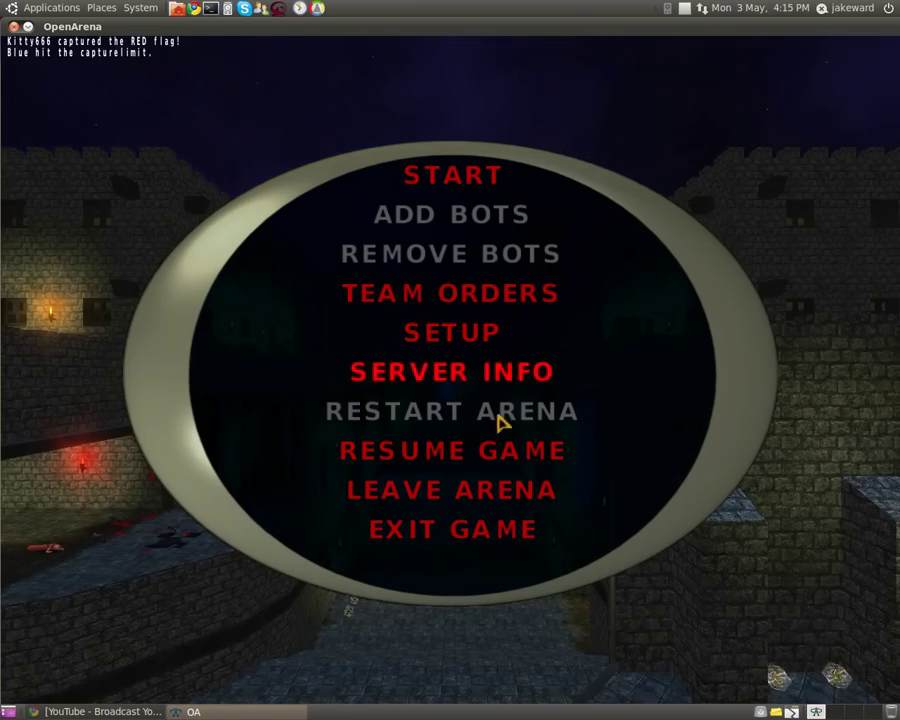
left_click(484, 541)
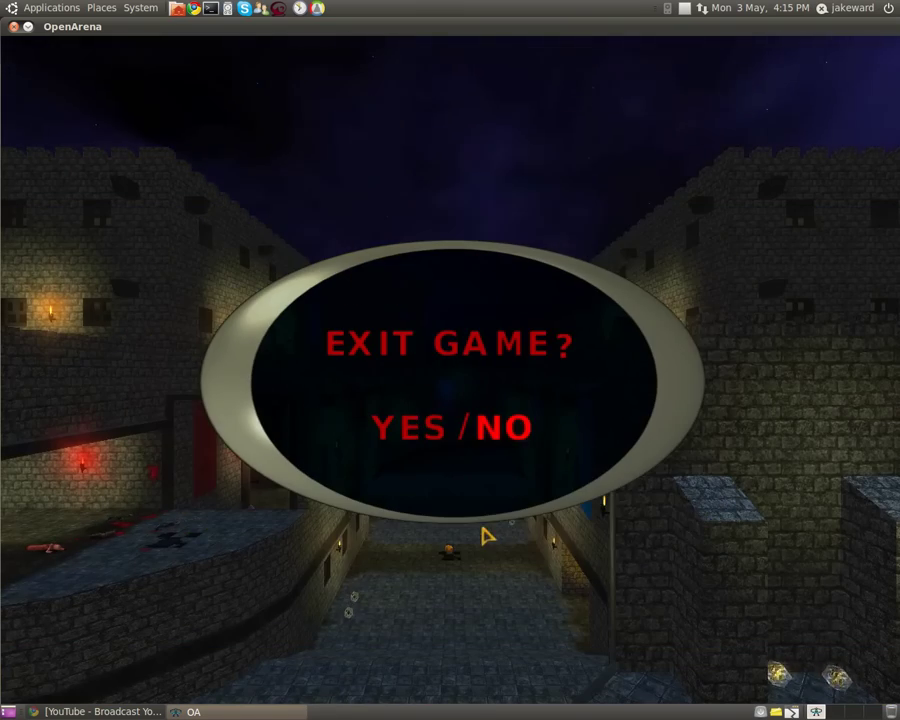
- Answer YES to the Exit Game confirmation to close OpenArena
left_click(440, 428)
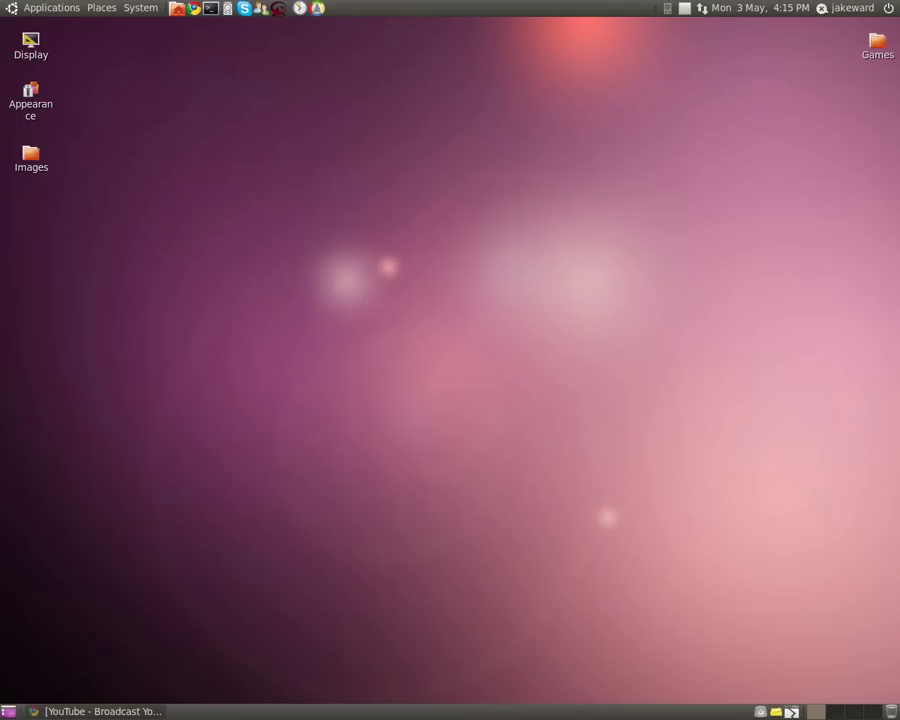